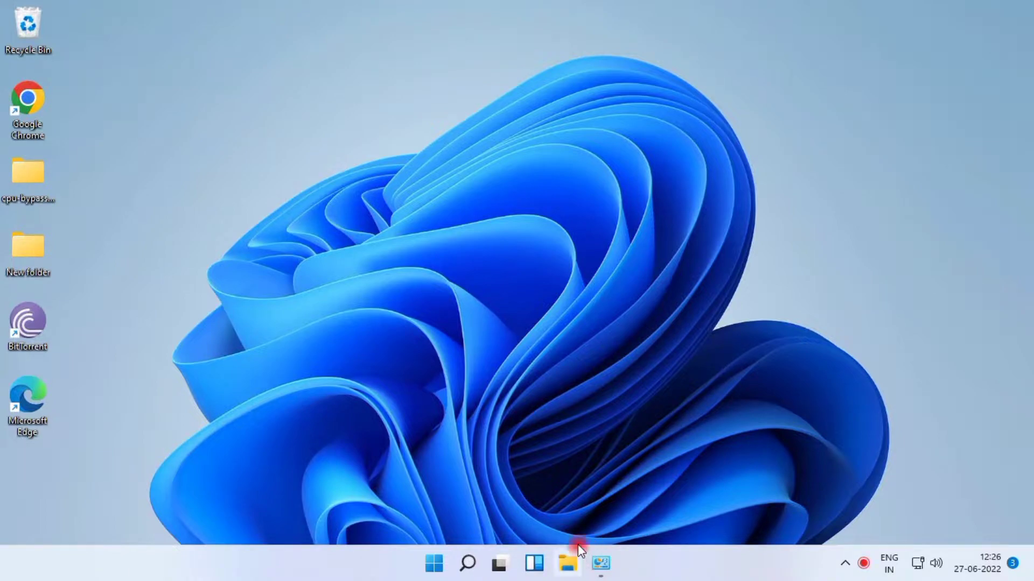
Step: Refresh the desktop, then launch Chrome Incognito and search Google for 'firefox download'
right_click(584, 258)
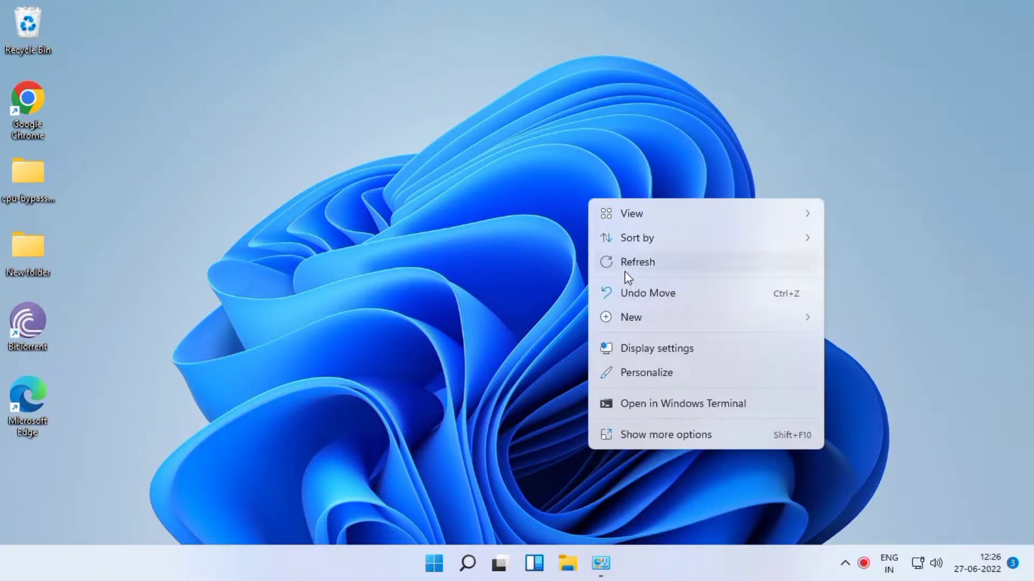
click(625, 267)
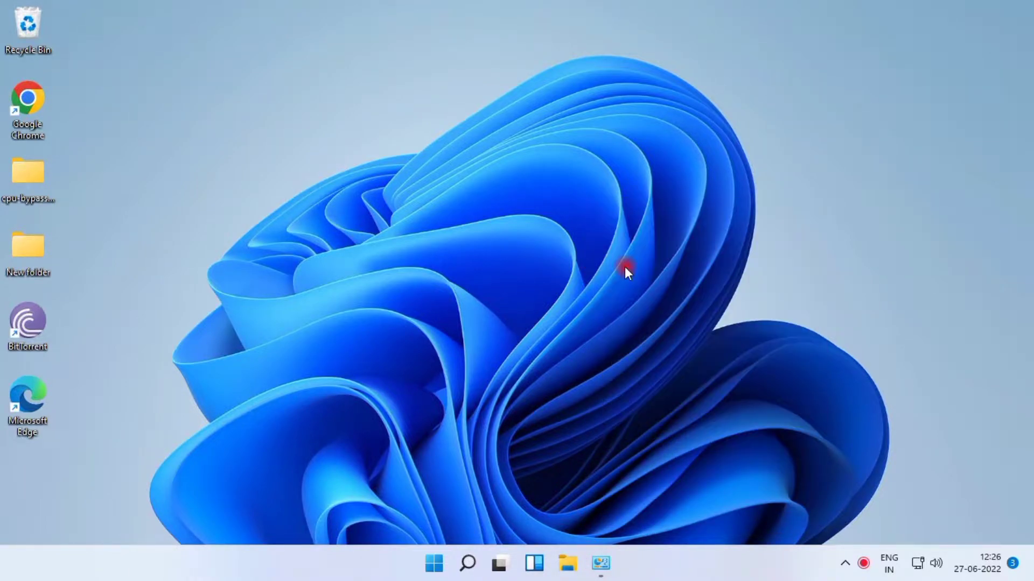
double_click(37, 108)
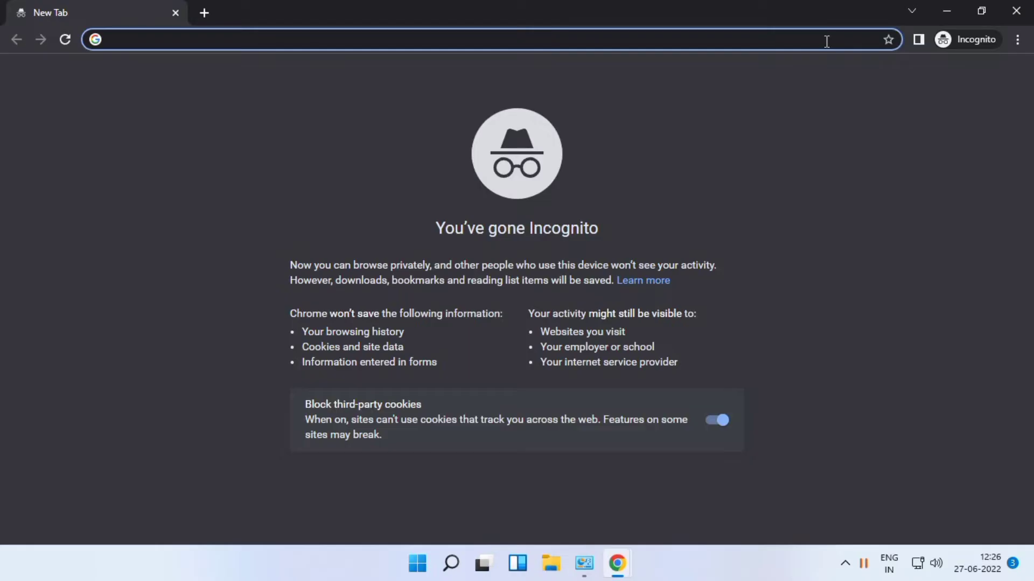
text(fire)
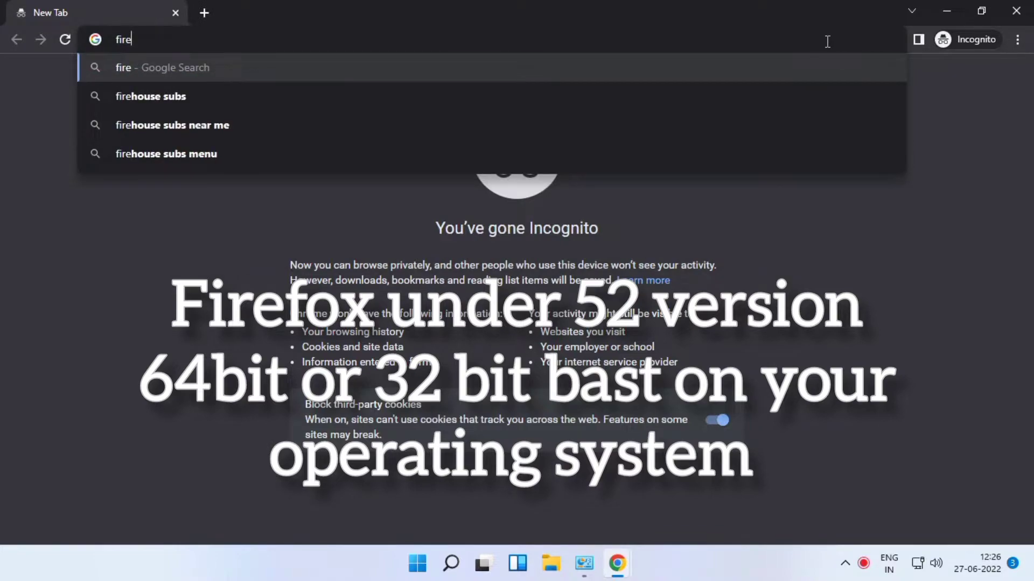
text(fox )
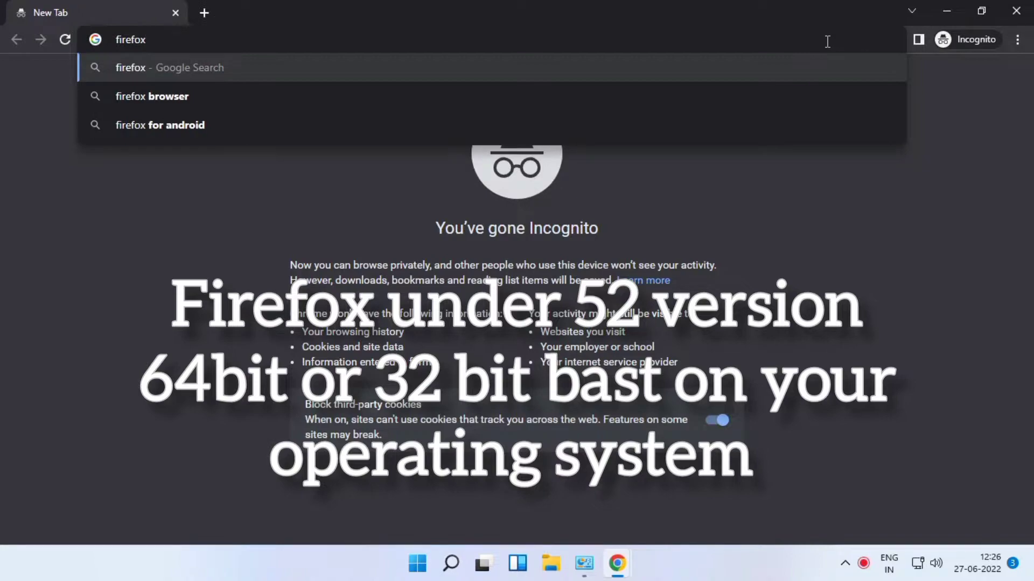
text(downlo)
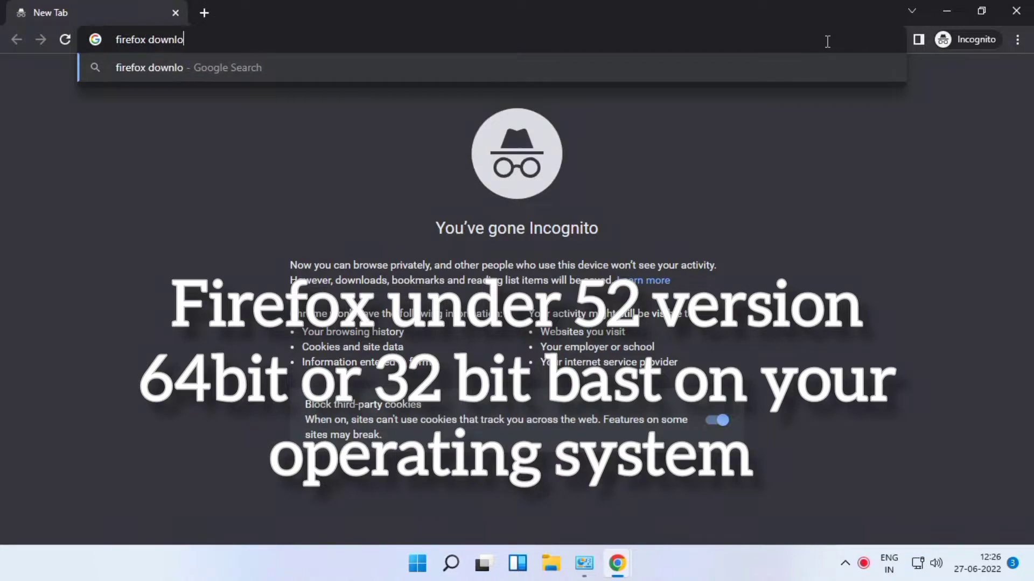
text(ad)
key(Return)
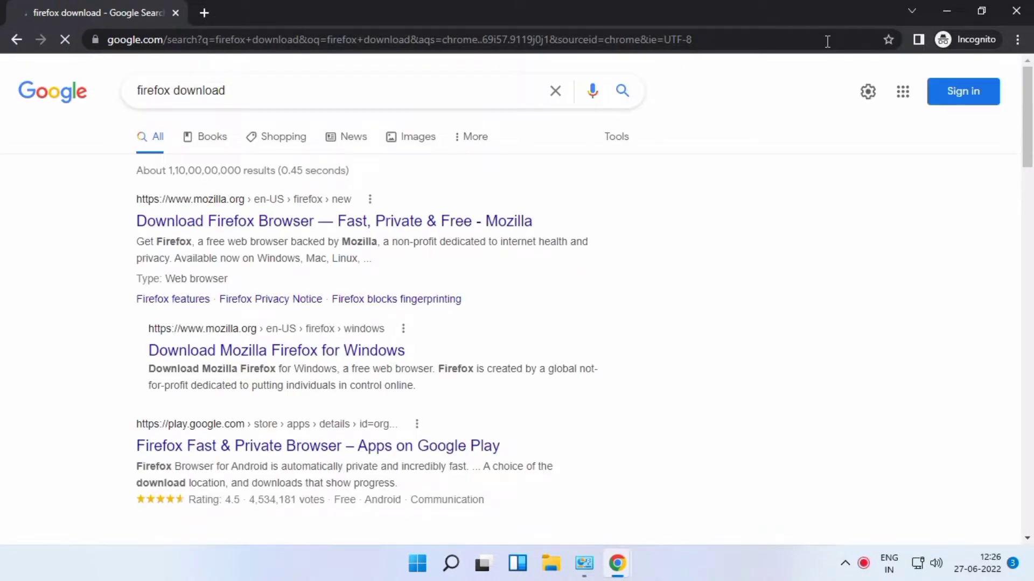
Step: Search Google for 'java download' in a second Incognito tab
click(205, 12)
text(j)
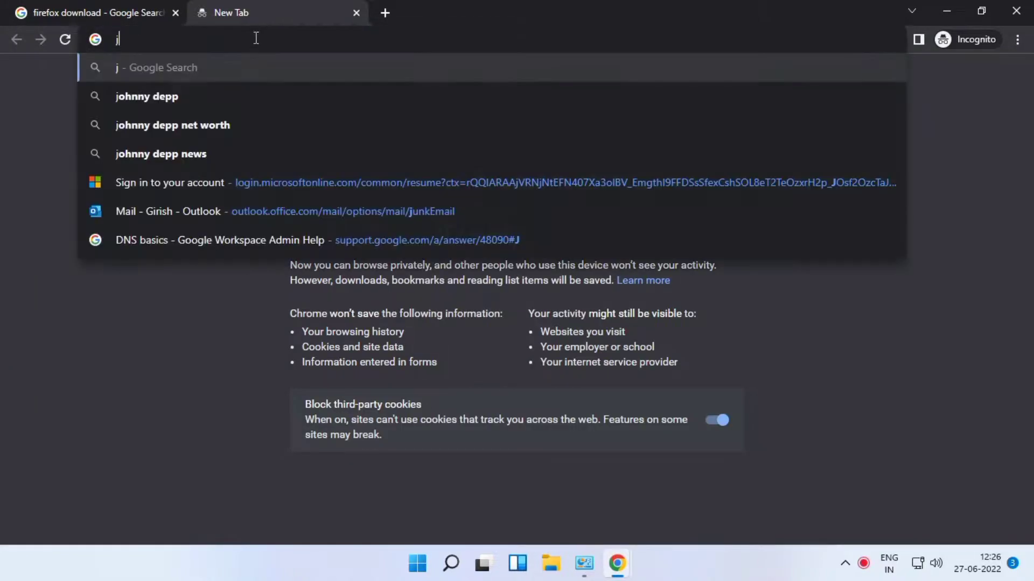
text(ava download)
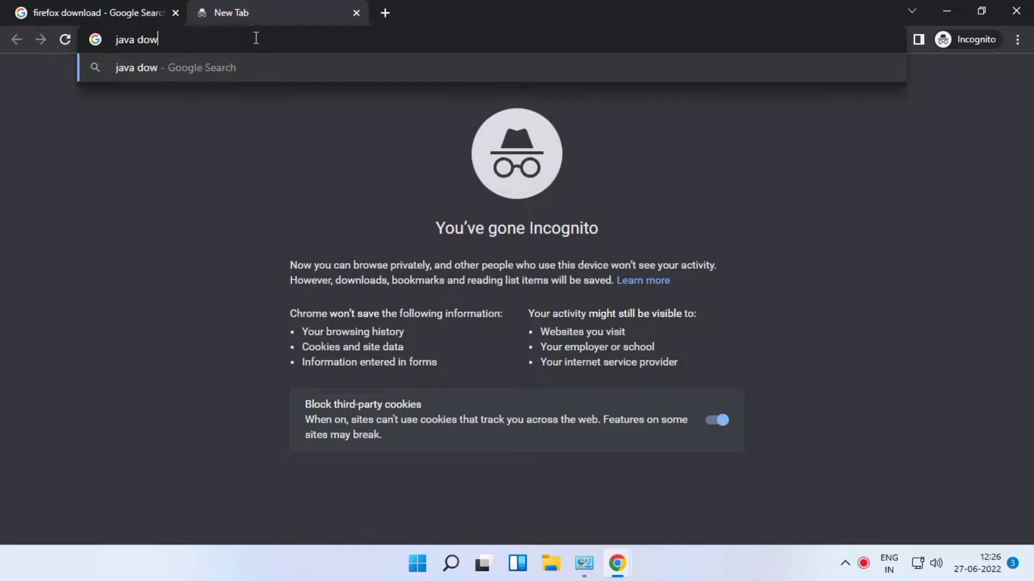
key(Return)
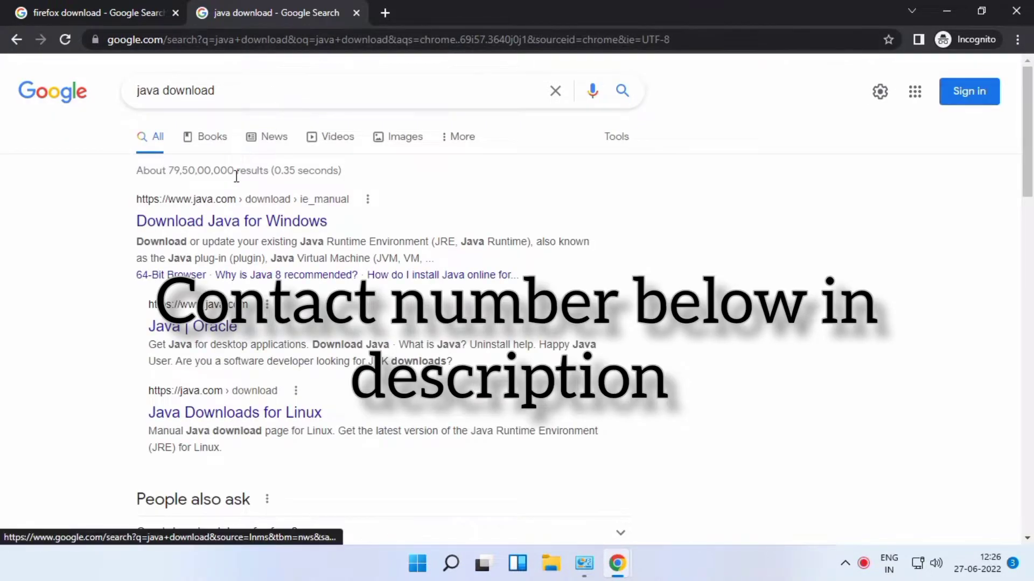
Step: Download the Java installer from java.com, then go back to the firefox download results
click(224, 201)
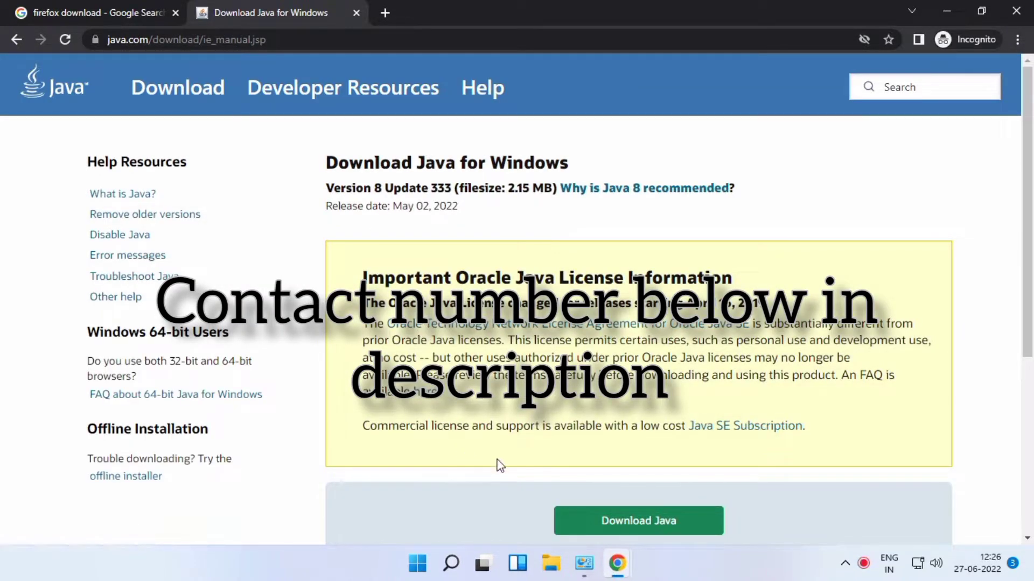
scroll(501, 447, down, 1)
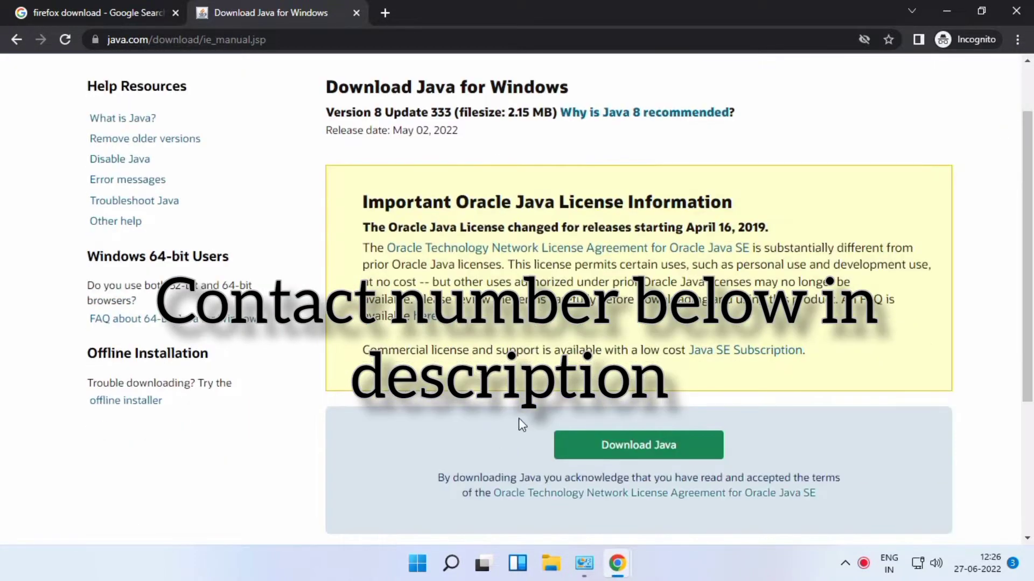
click(583, 451)
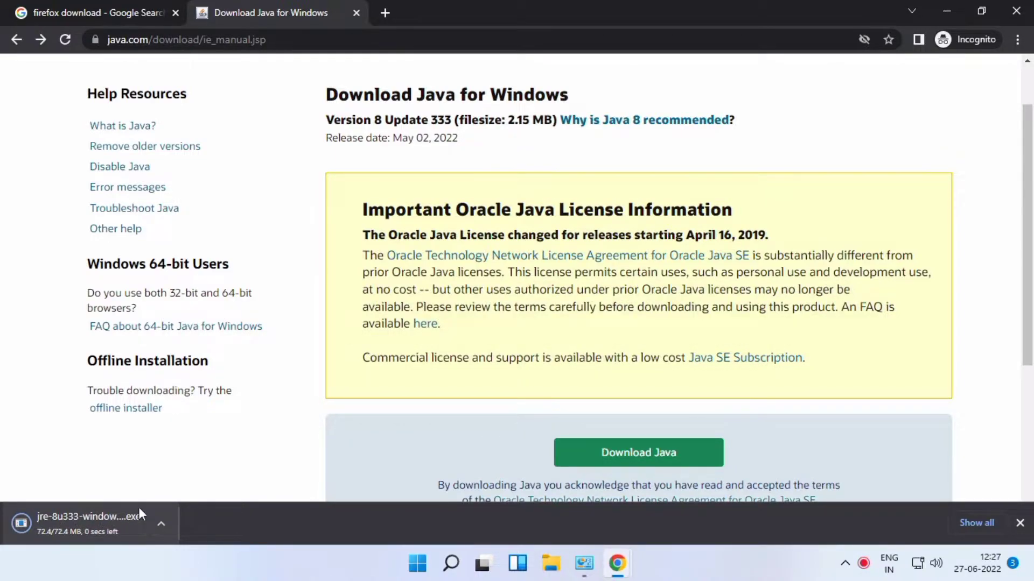
click(54, 1)
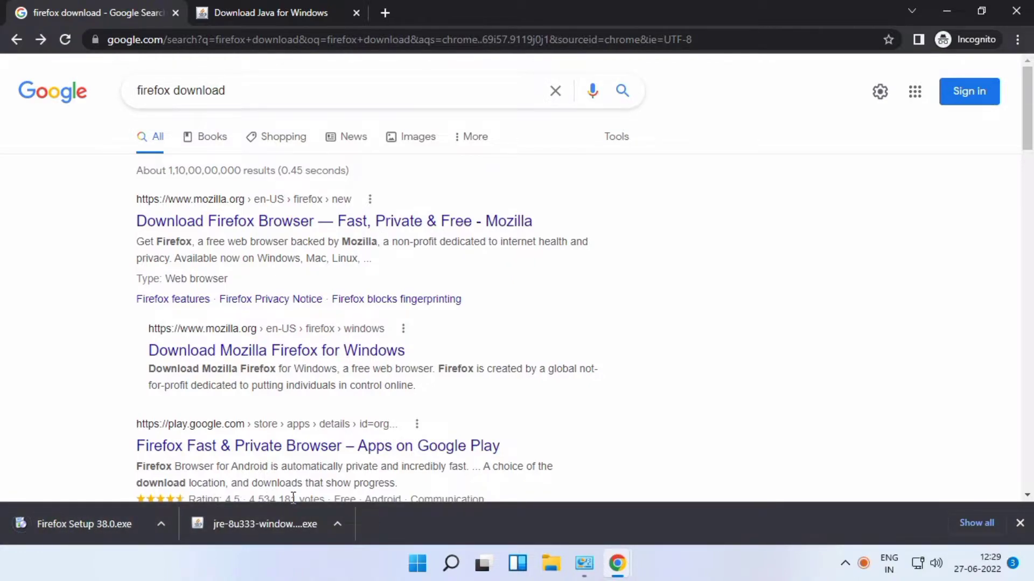
Step: Show the downloaded jre-8u333 installer in its Downloads folder
click(336, 523)
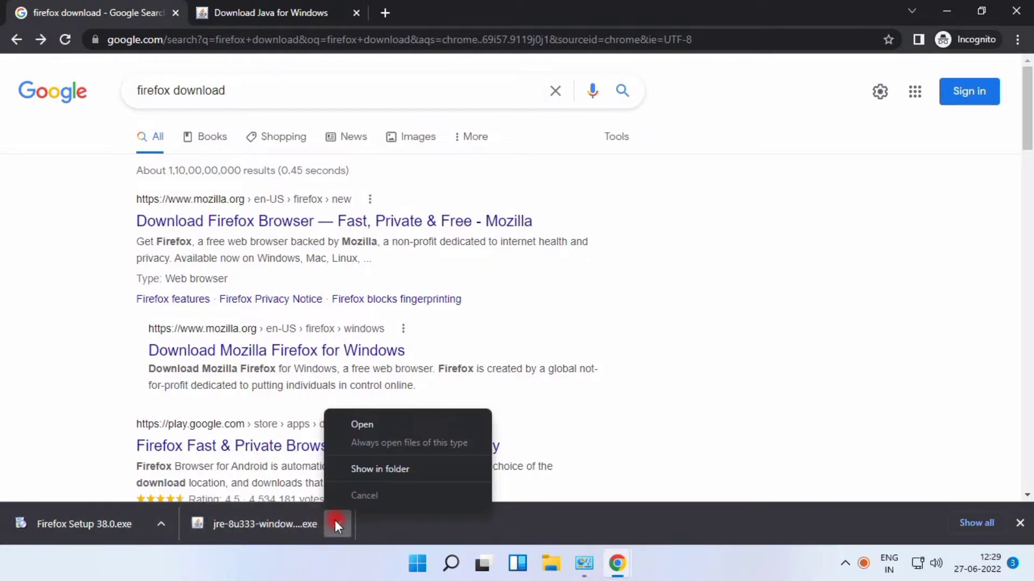
click(378, 469)
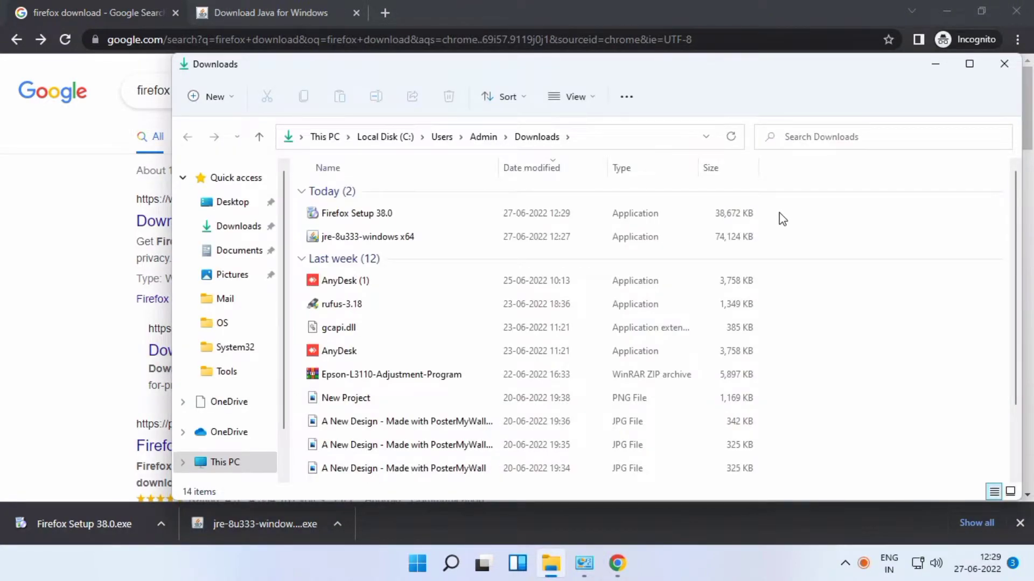
Step: Copy the Firefox Setup 38.0 and jre-8u333 installers onto the desktop, then refresh it
drag(793, 212, 745, 246)
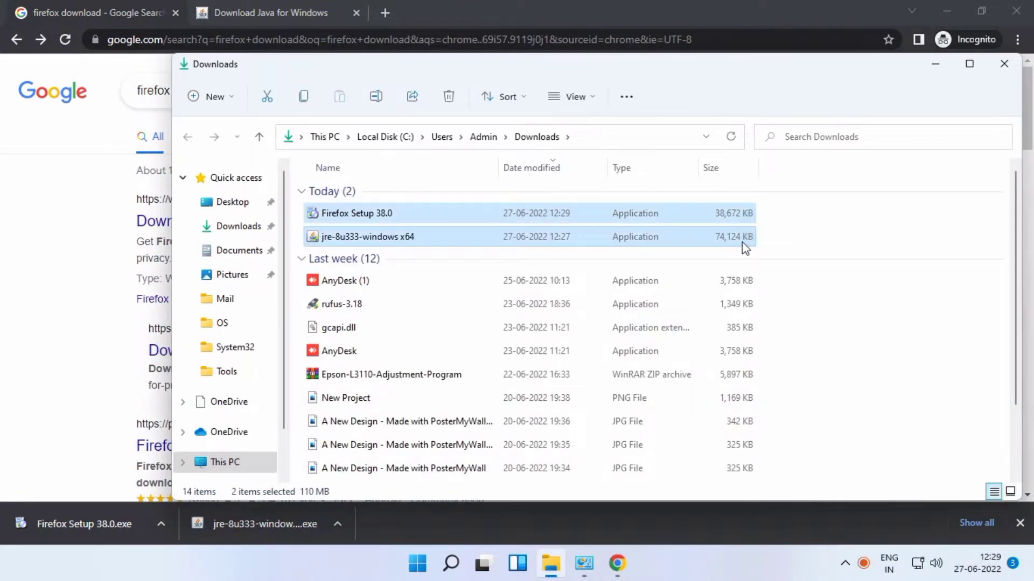
key(super+d)
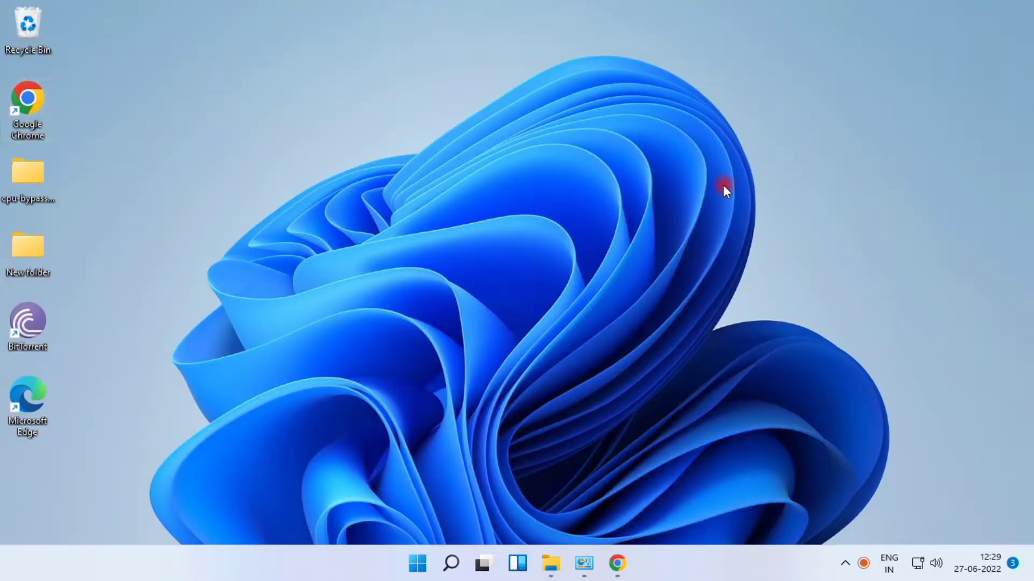
key(ctrl+v)
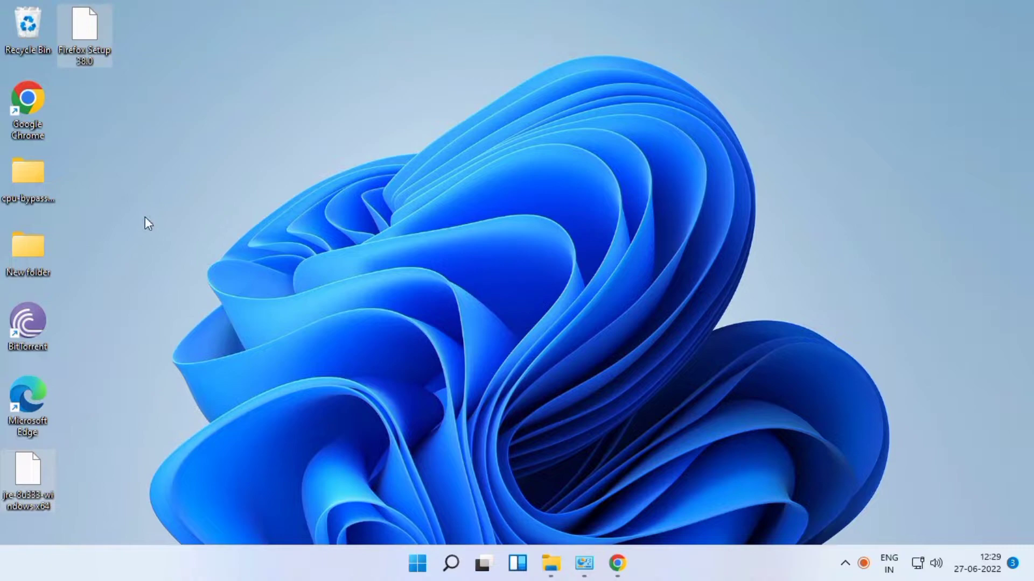
right_click(162, 218)
click(192, 250)
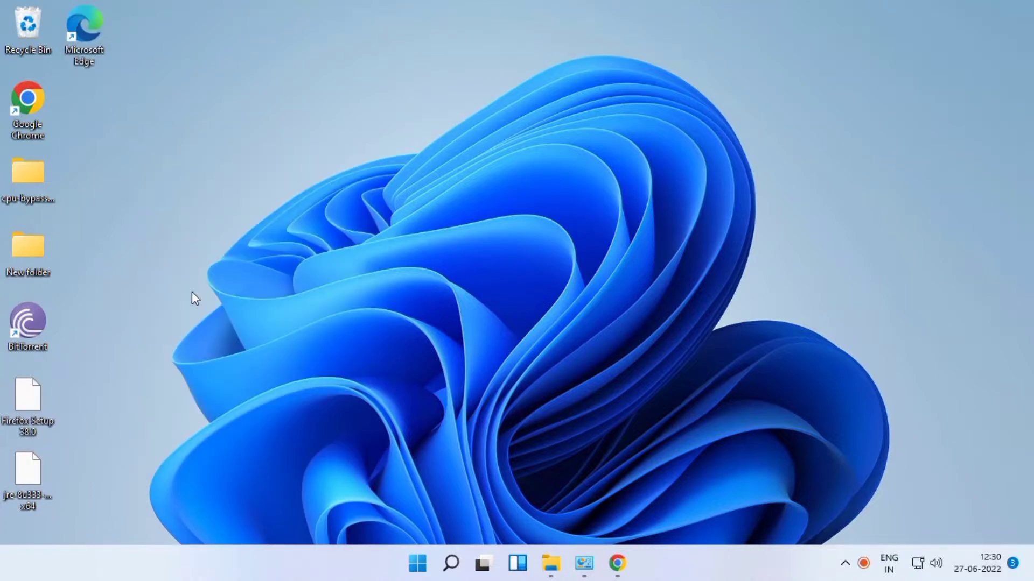
right_click(105, 386)
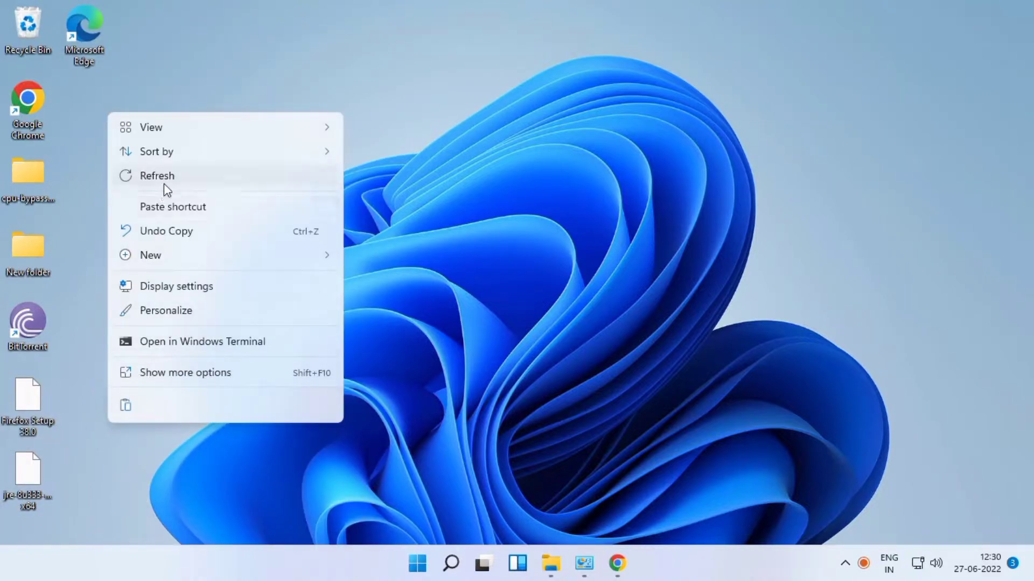
click(163, 184)
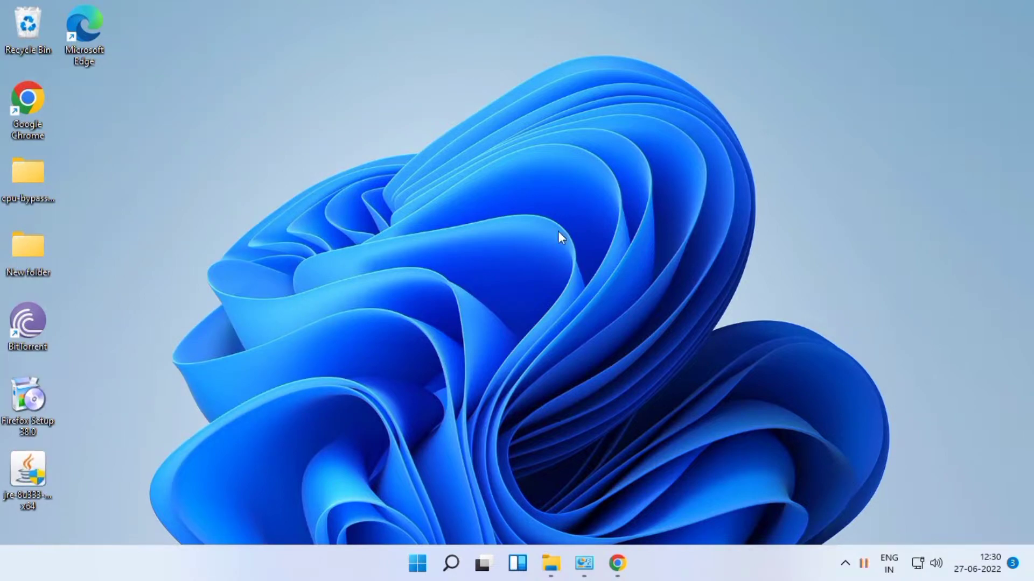
Step: Launch both installers and run the standard Firefox 38.0 installation
double_click(15, 413)
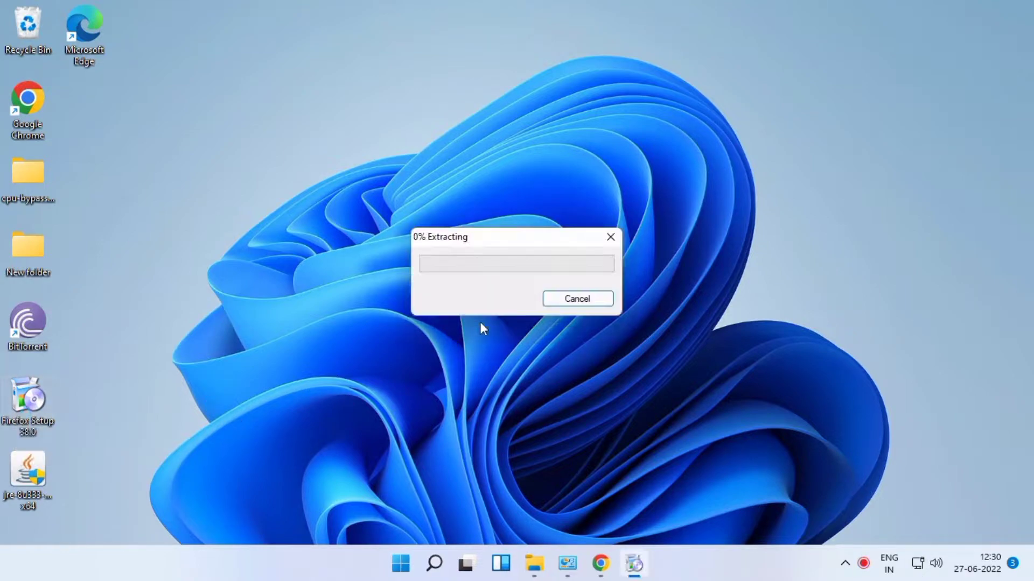
click(20, 482)
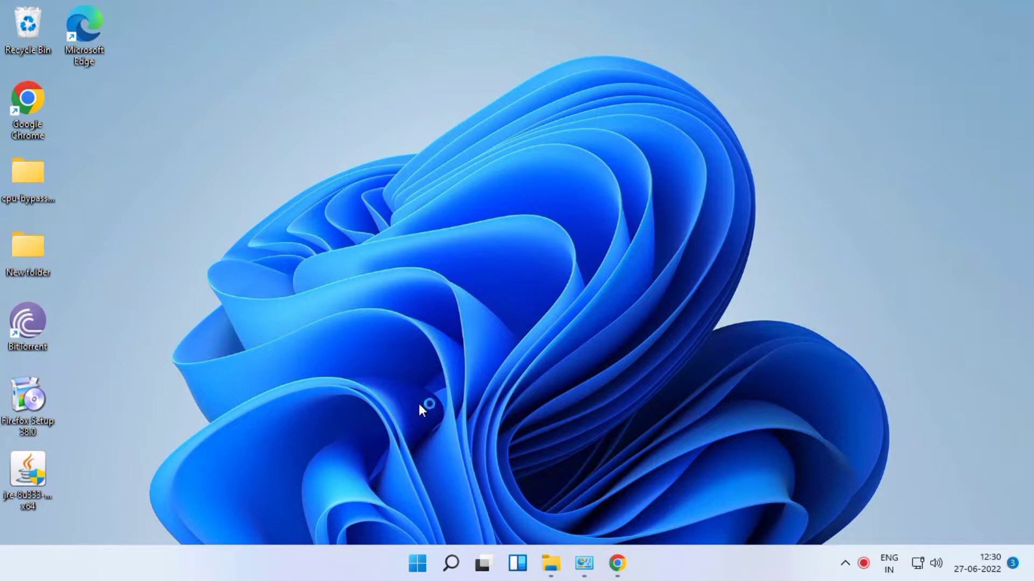
click(624, 401)
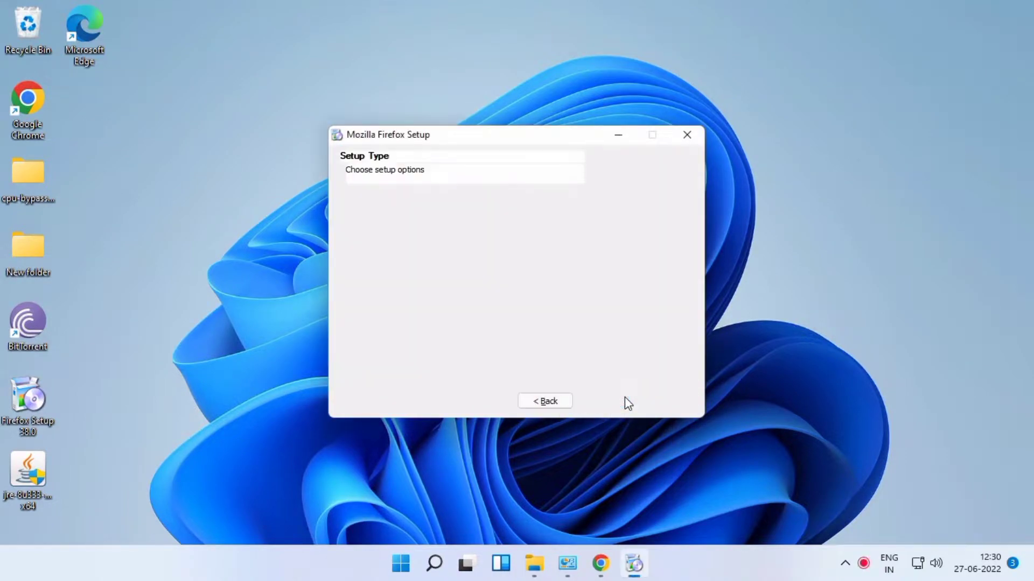
click(624, 401)
click(625, 402)
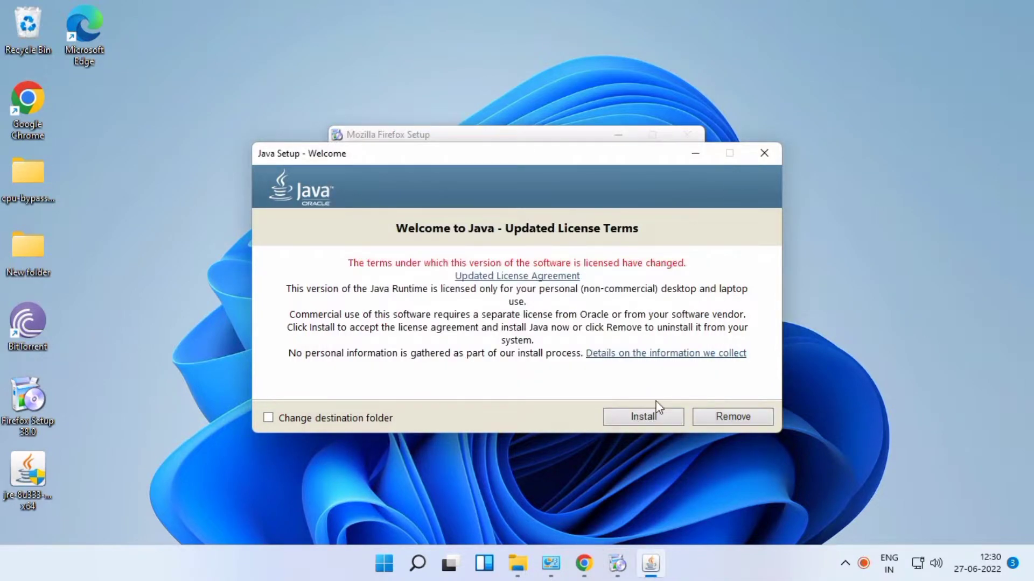
Step: Start the Java installation, then bring the finished Firefox setup window forward
click(643, 422)
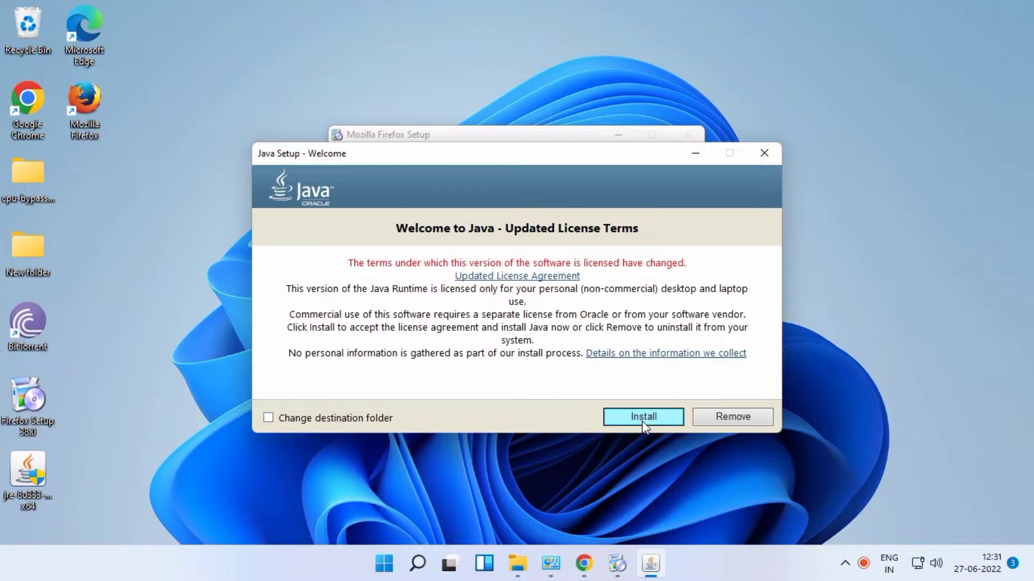
click(644, 420)
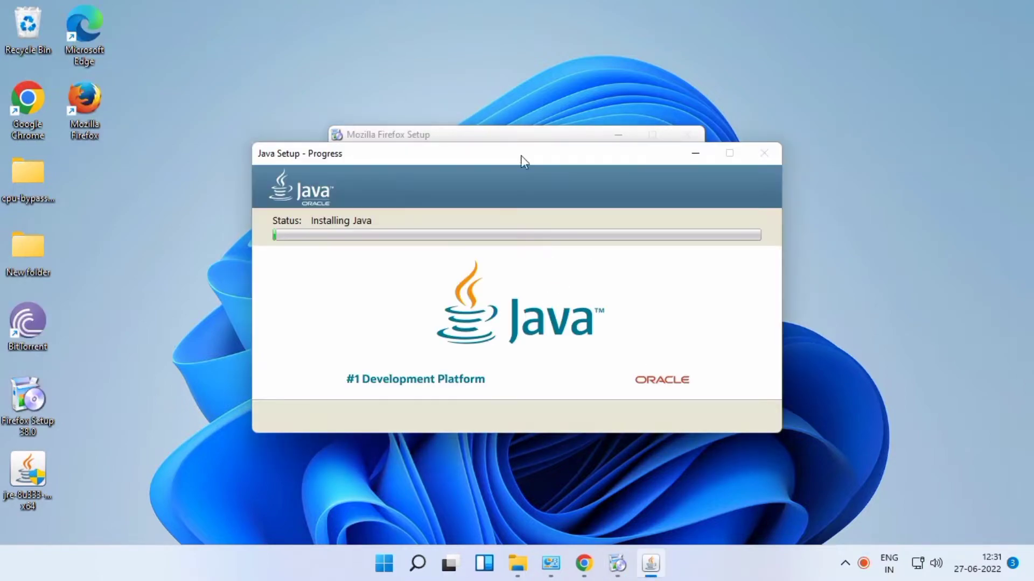
click(514, 136)
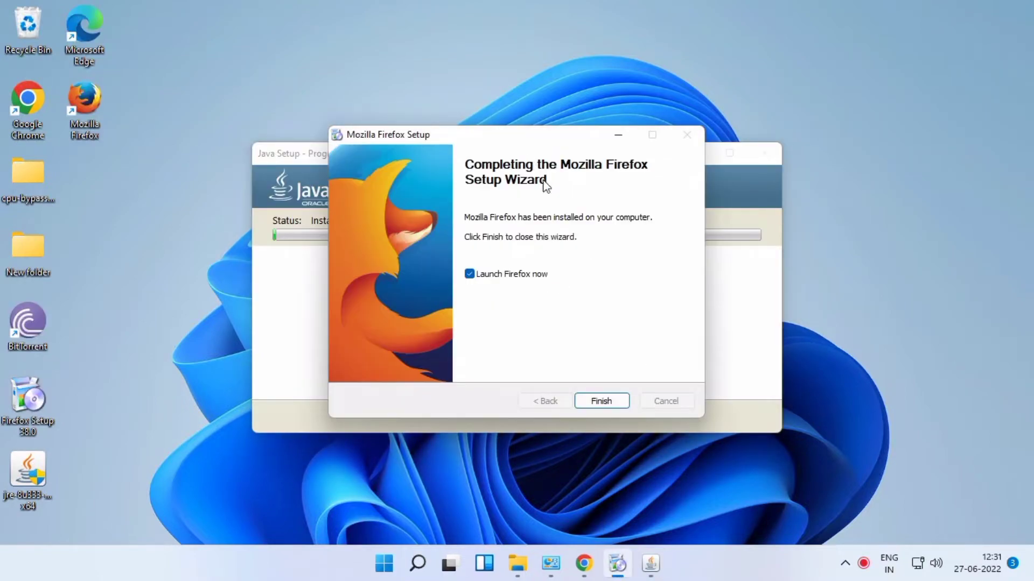
Step: Finish Firefox setup with Launch Firefox now, and choose Don't import anything
click(597, 405)
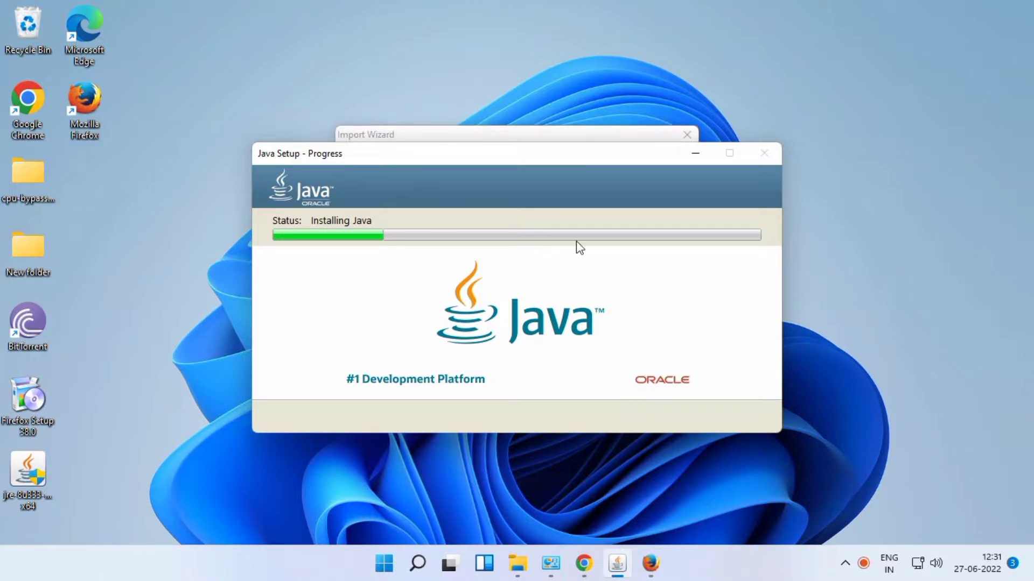
click(542, 139)
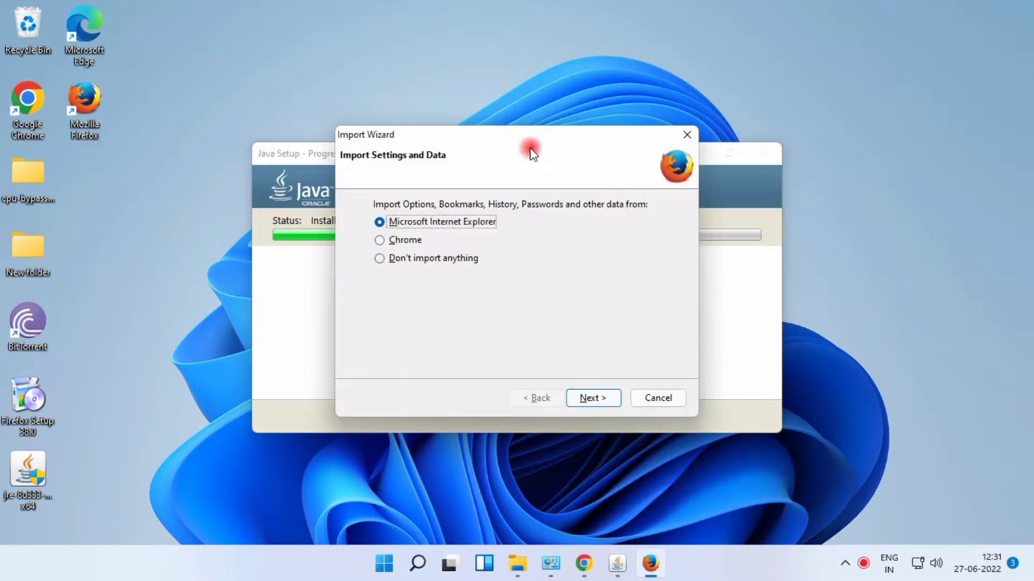
click(443, 260)
click(593, 398)
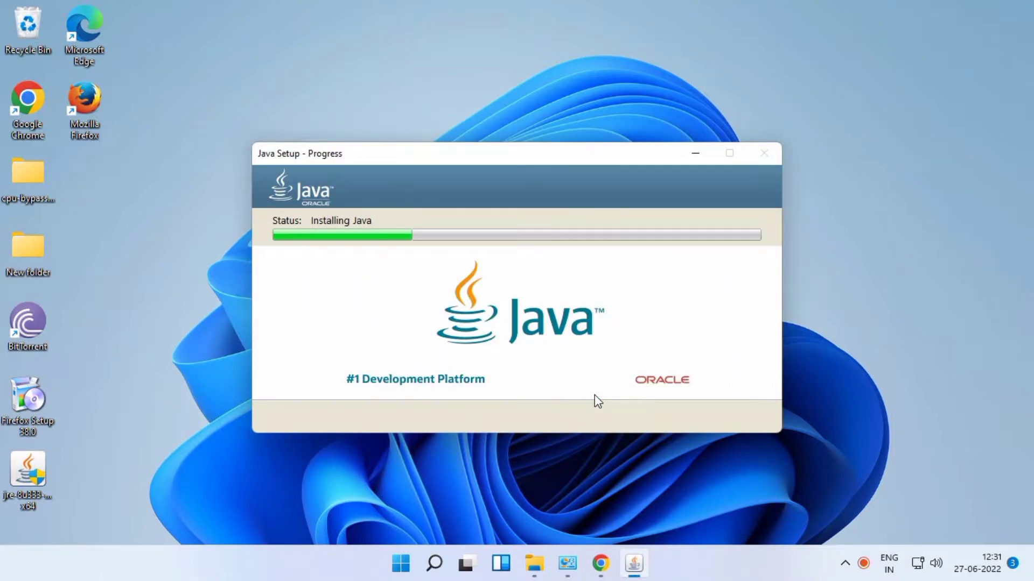
Step: Refresh the desktop several times while Firefox starts up
click(829, 239)
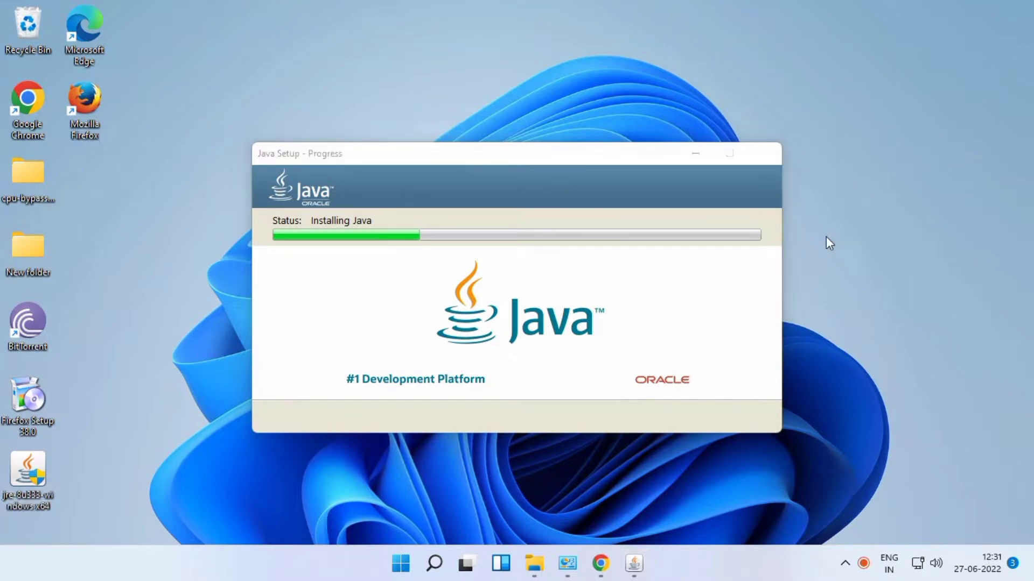
right_click(827, 238)
click(770, 254)
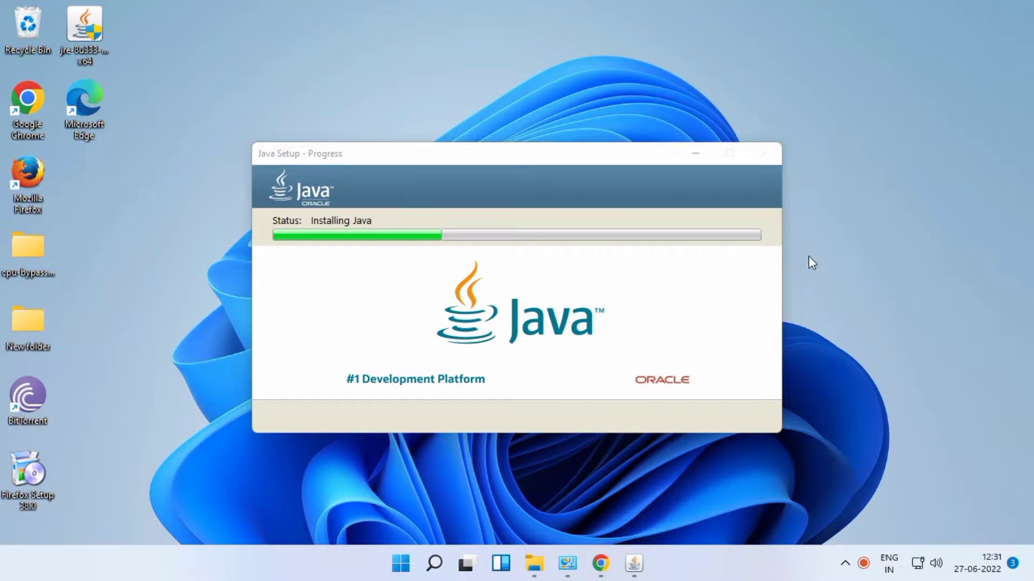
right_click(809, 256)
click(772, 249)
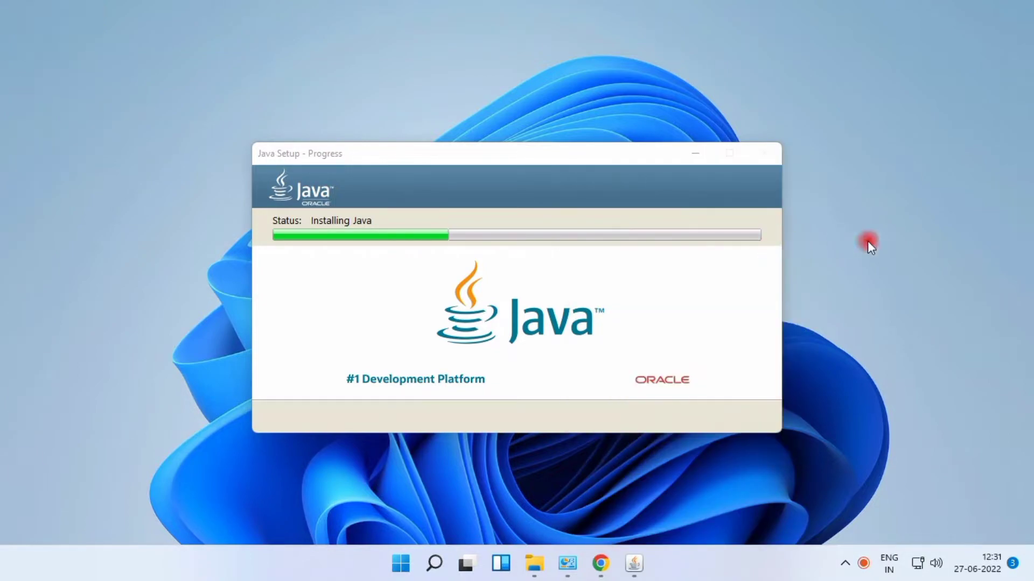
right_click(915, 232)
click(893, 249)
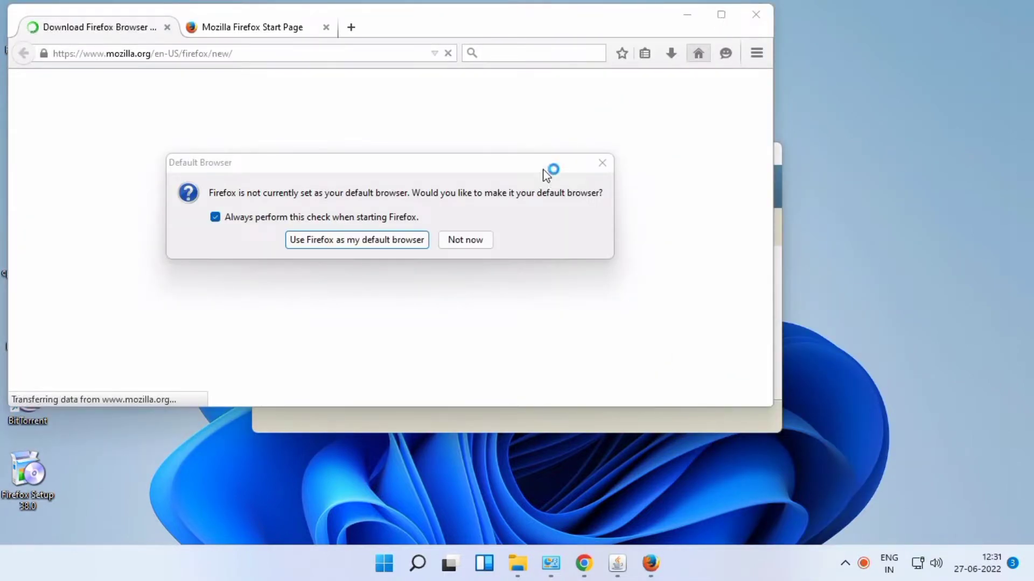
Step: Answer Not now to the default-browser prompt and maximize the Firefox window
click(487, 240)
click(479, 240)
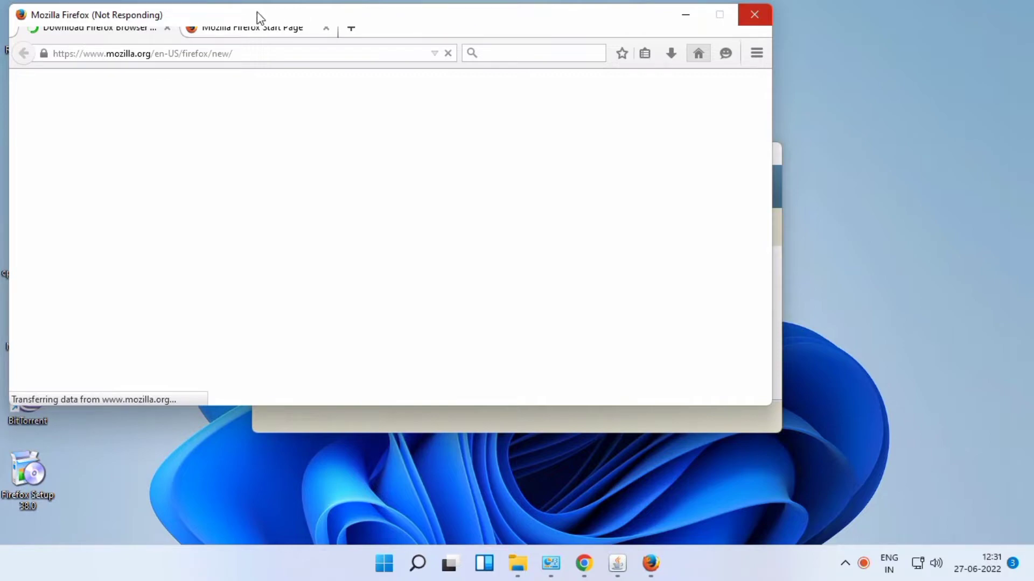
drag(256, 15, 253, 76)
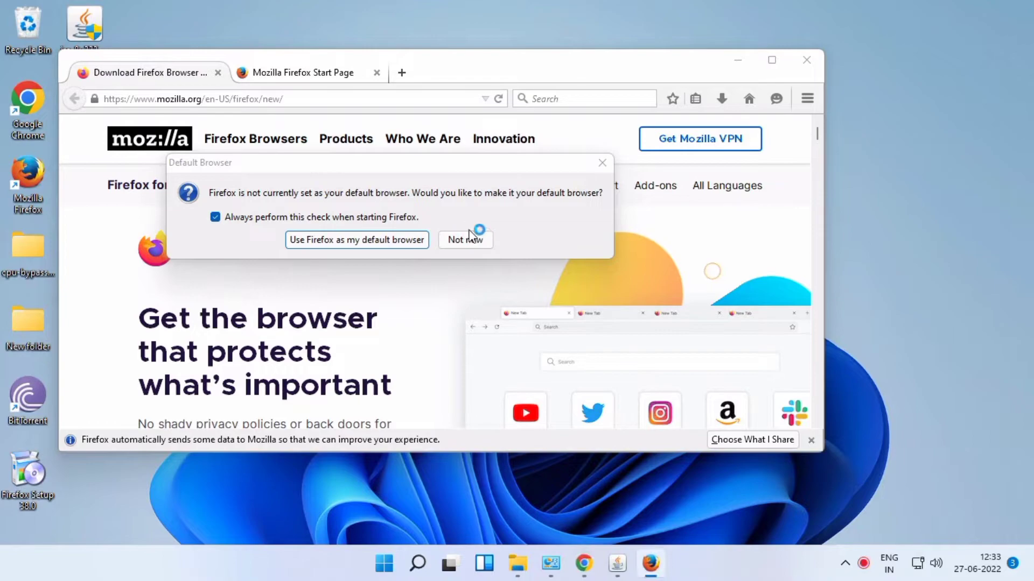
click(470, 245)
click(773, 59)
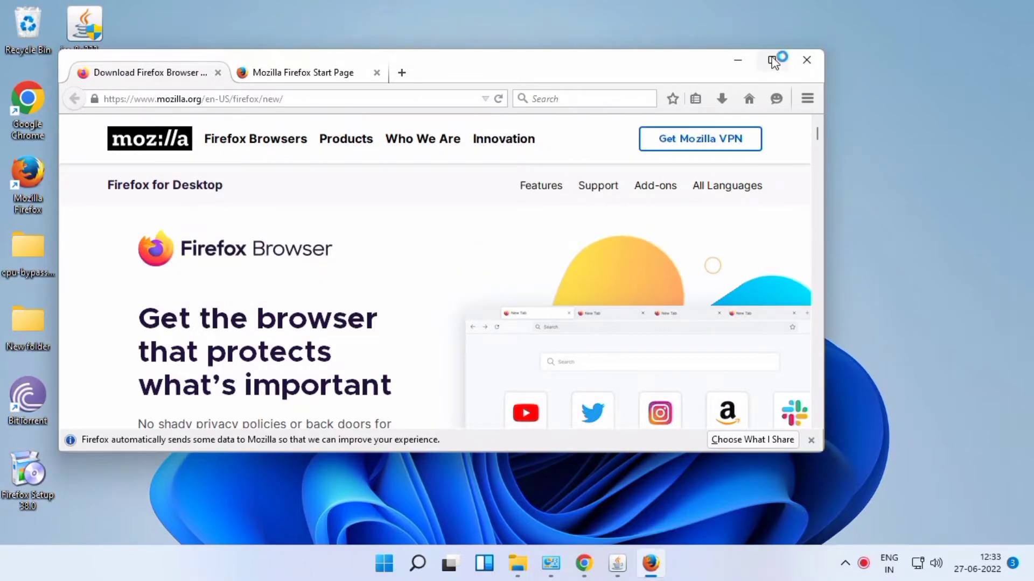
Step: In Add-ons > Plugins, set Java(TM) Platform SE 8 to Always Activate
click(1016, 39)
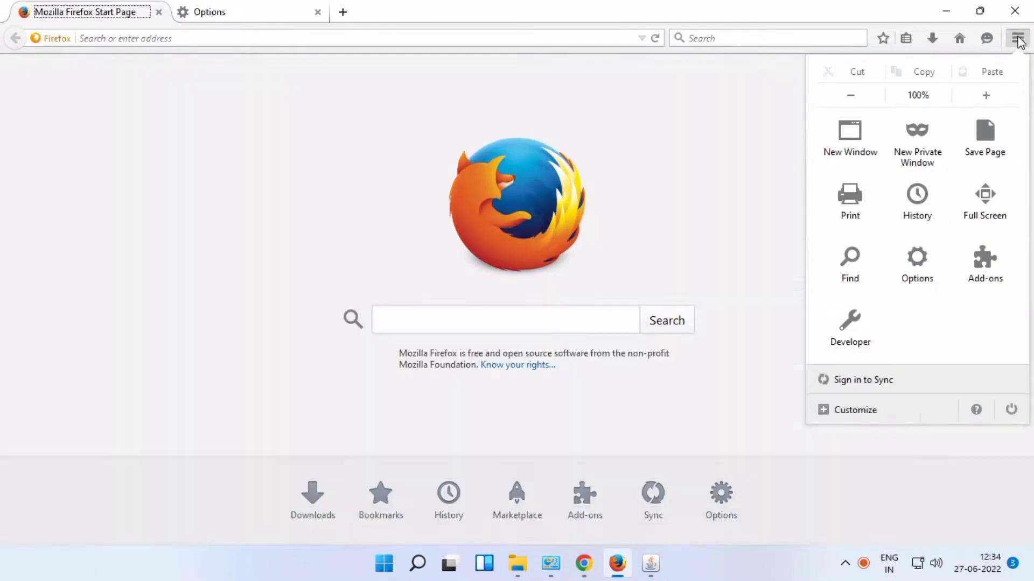
click(986, 262)
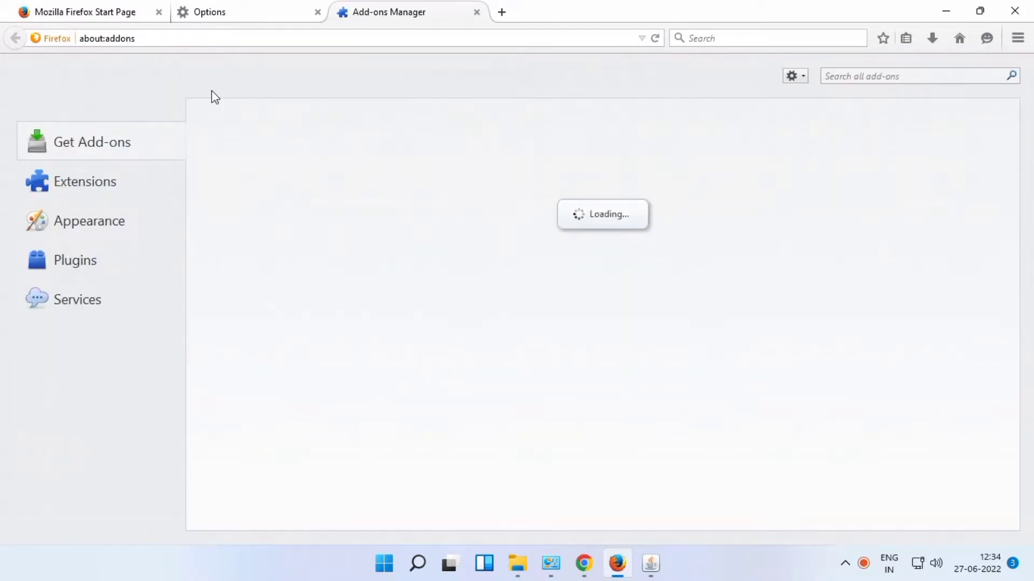
click(138, 269)
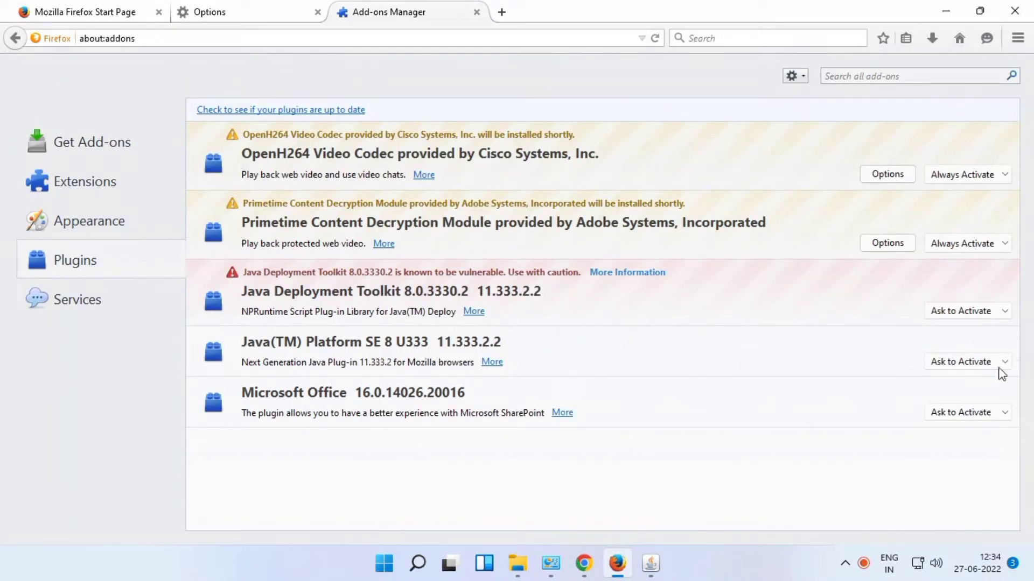
click(964, 362)
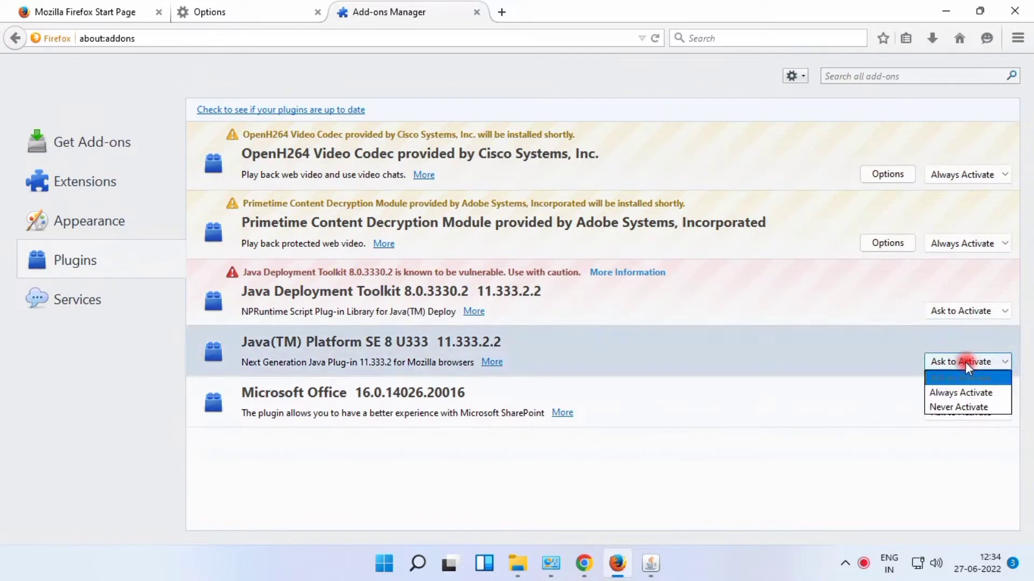
click(965, 392)
Step: Search Google for 'unified portal', open the EPFO portal, and select its URL
key(ctrl+n)
text(epf)
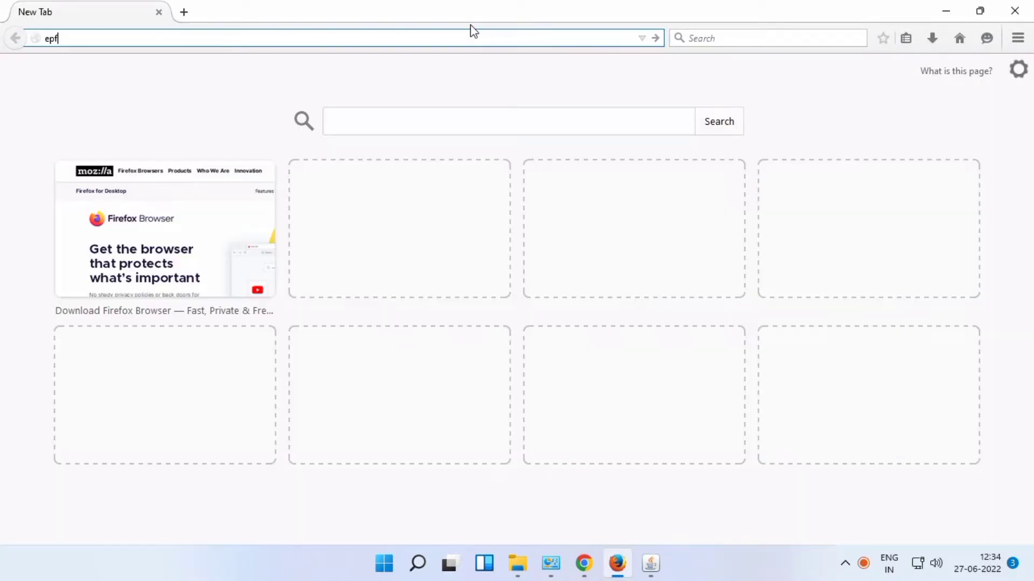
key(BackSpace)
key(BackSpace)
key(BackSpace)
text(unified portal)
key(Return)
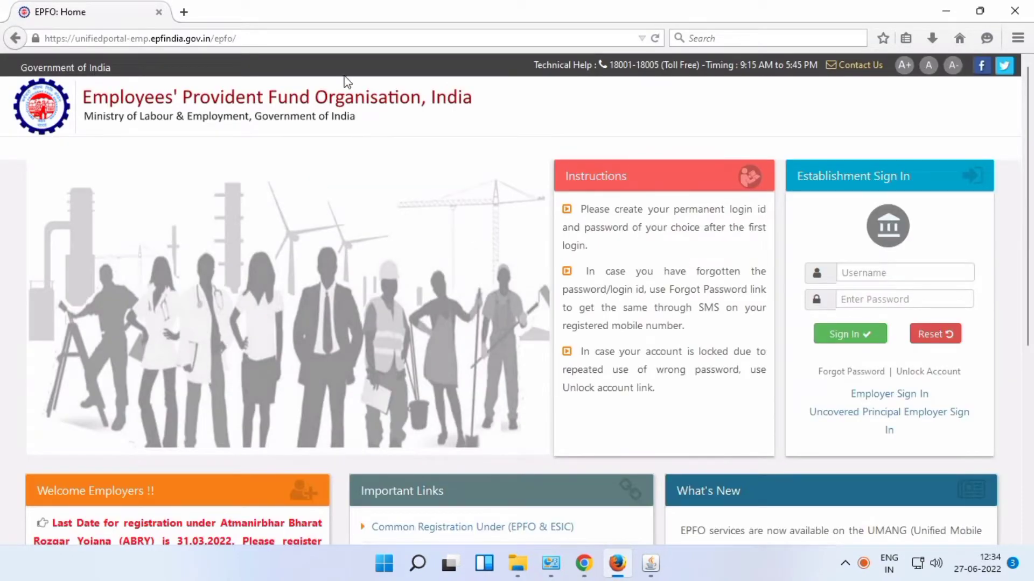
click(315, 35)
key(ctrl+c)
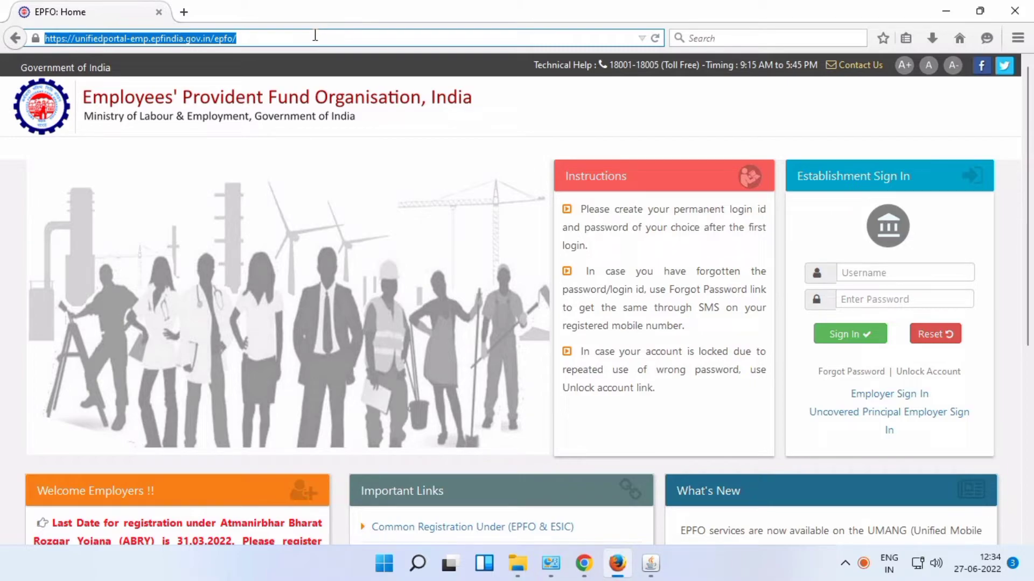
Step: Close the completed Java installer and launch Configure Java from Windows search
click(418, 564)
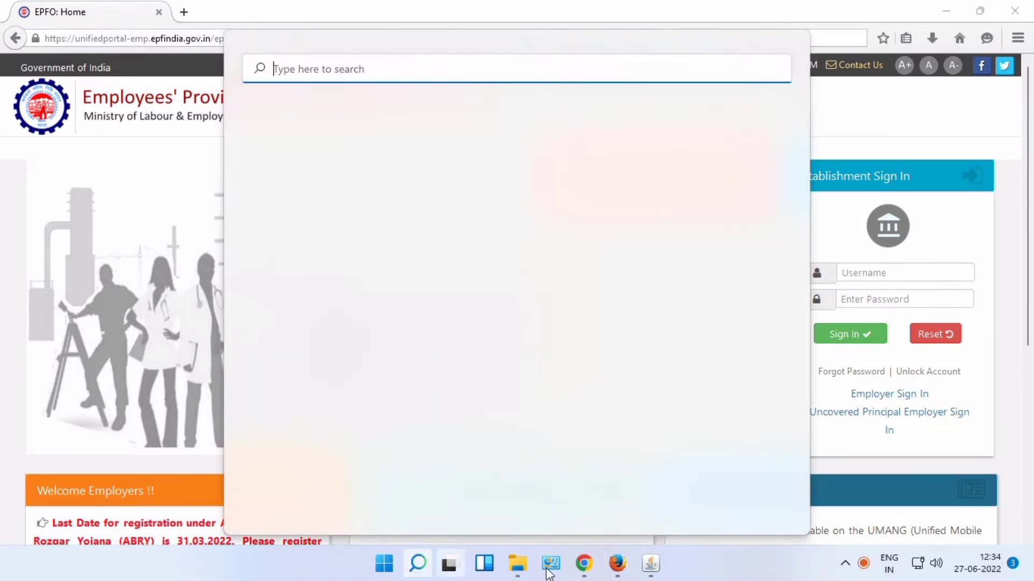
click(650, 564)
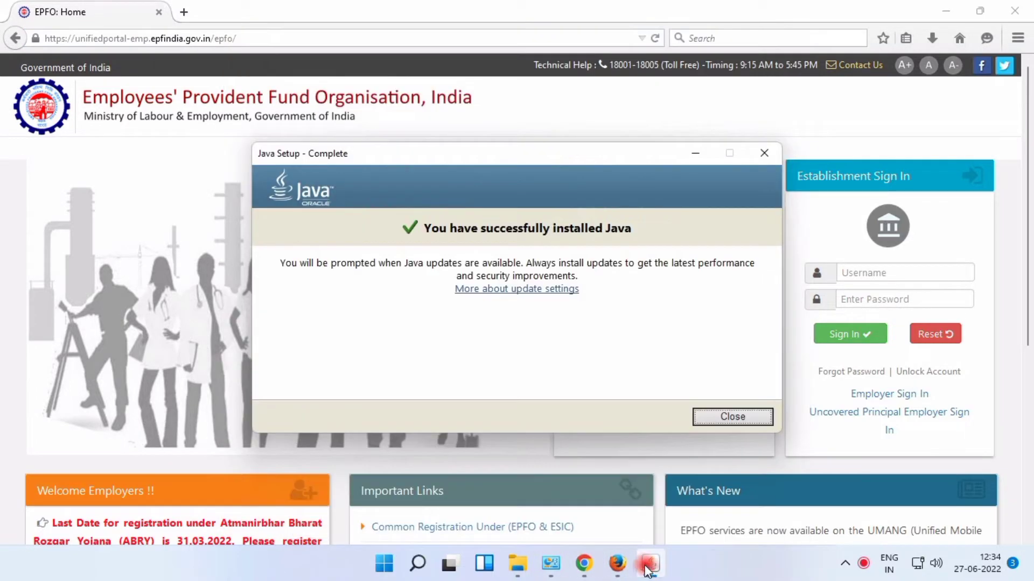
click(699, 417)
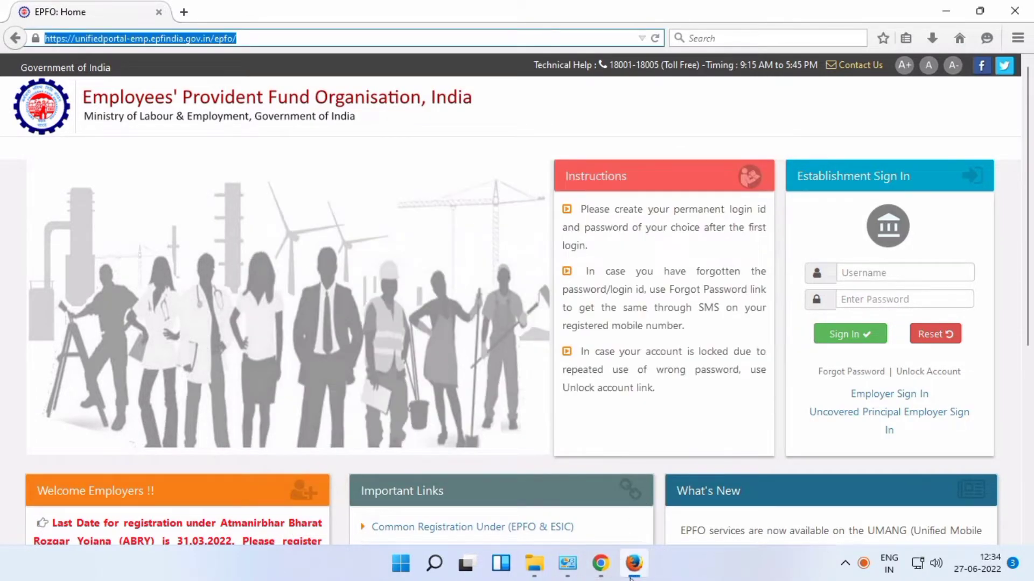
click(428, 565)
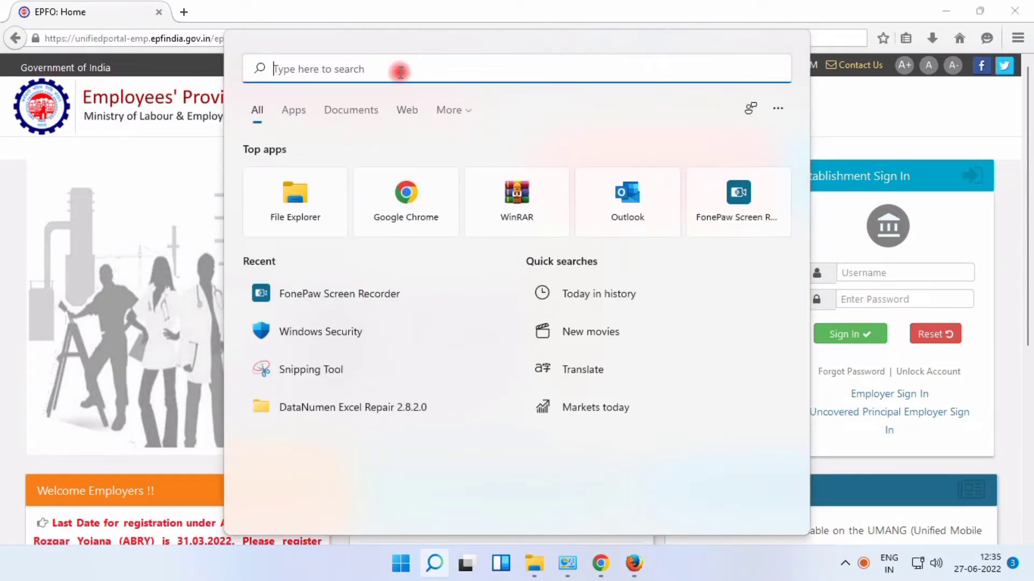
text(java)
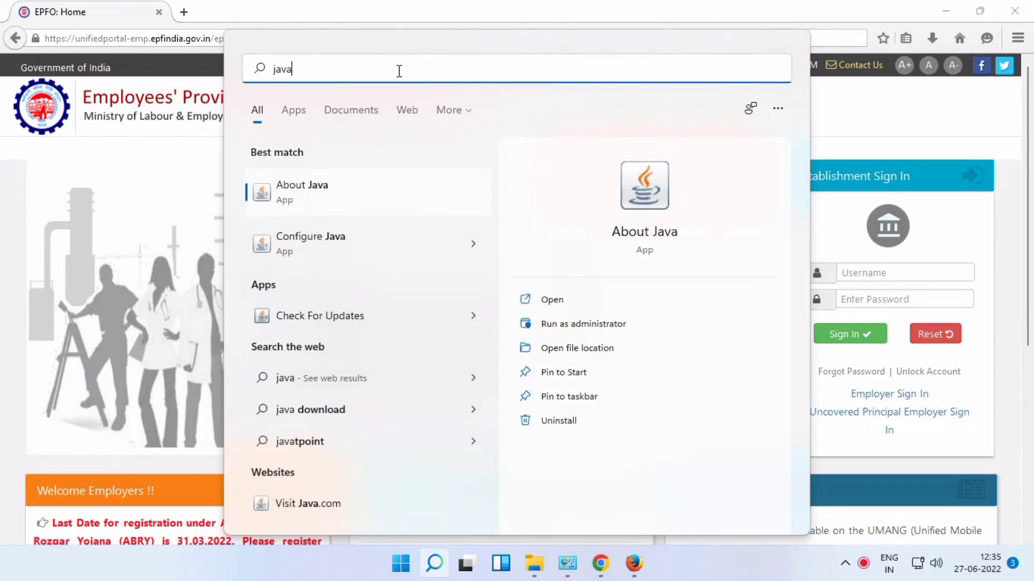
click(309, 249)
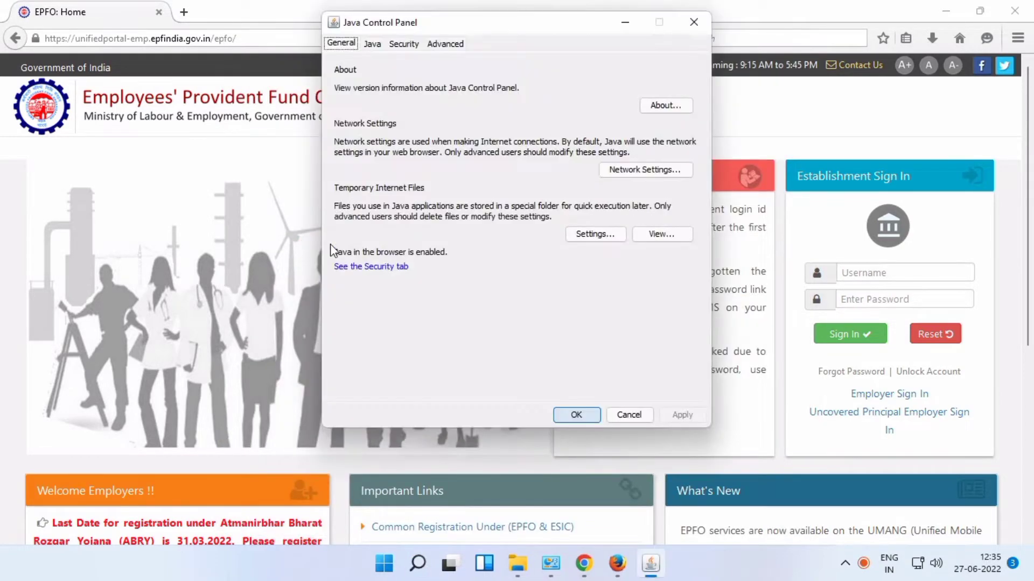
click(413, 43)
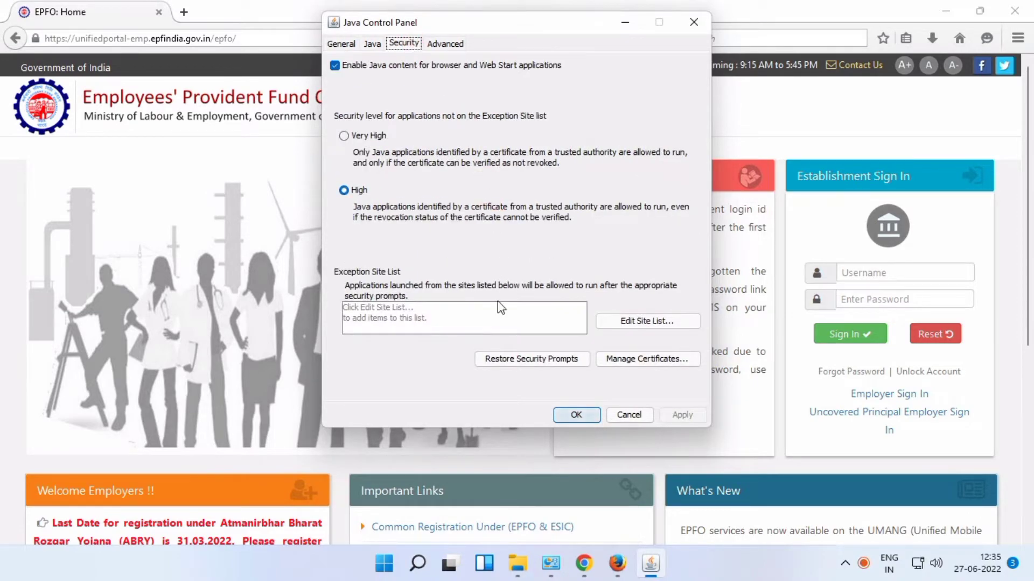
click(604, 324)
click(616, 339)
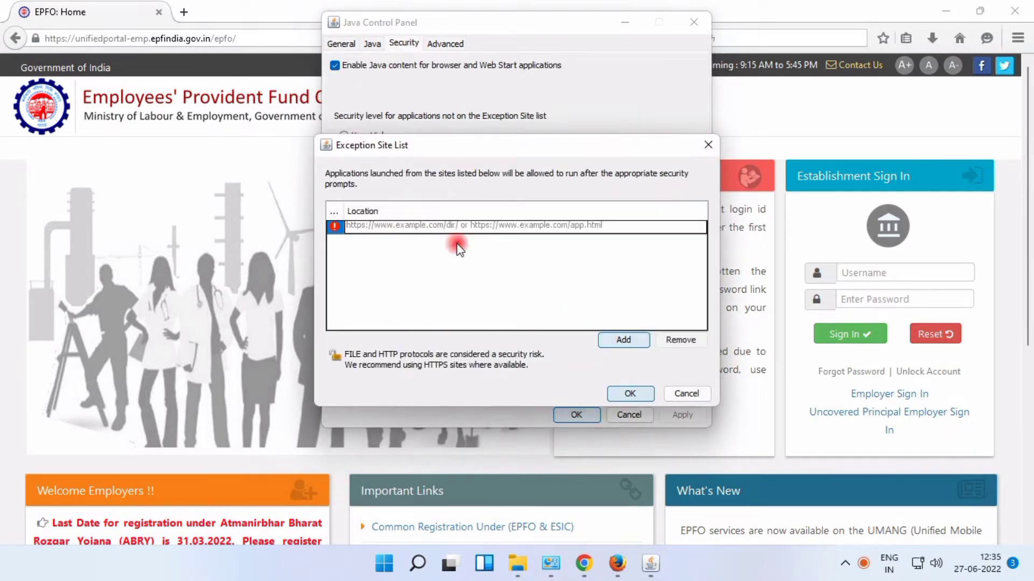
click(386, 225)
key(ctrl+v)
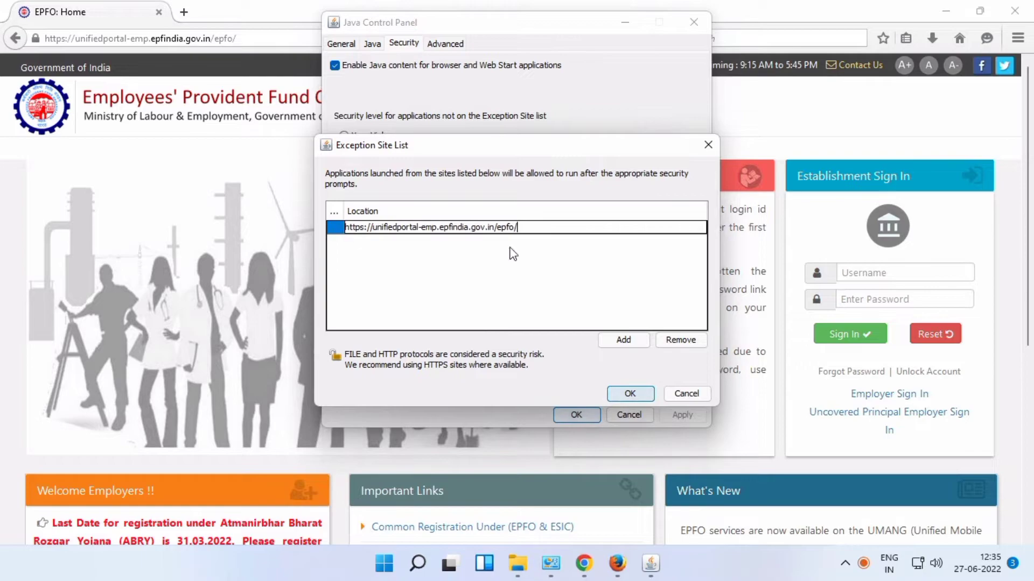
click(620, 338)
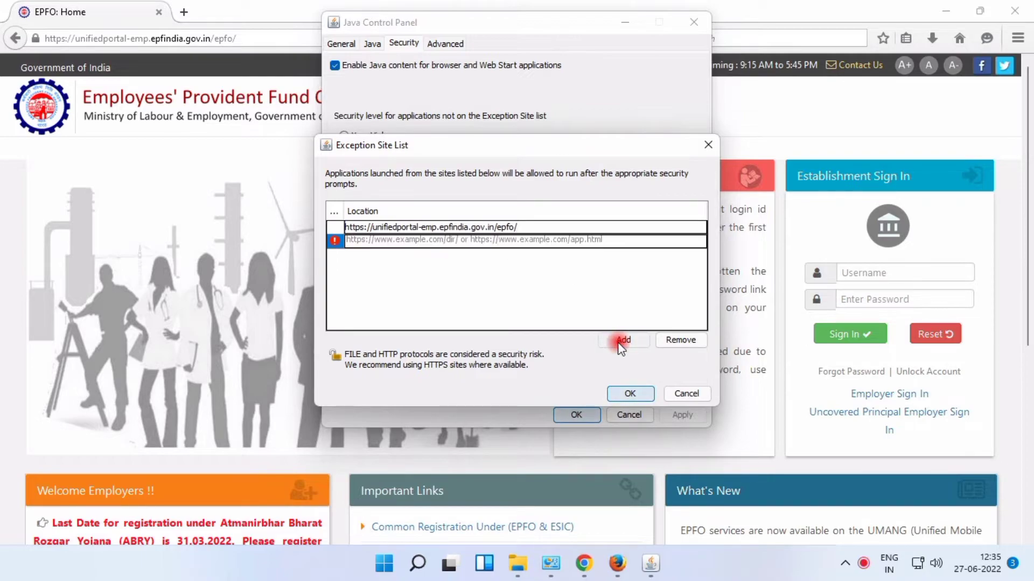
click(181, 15)
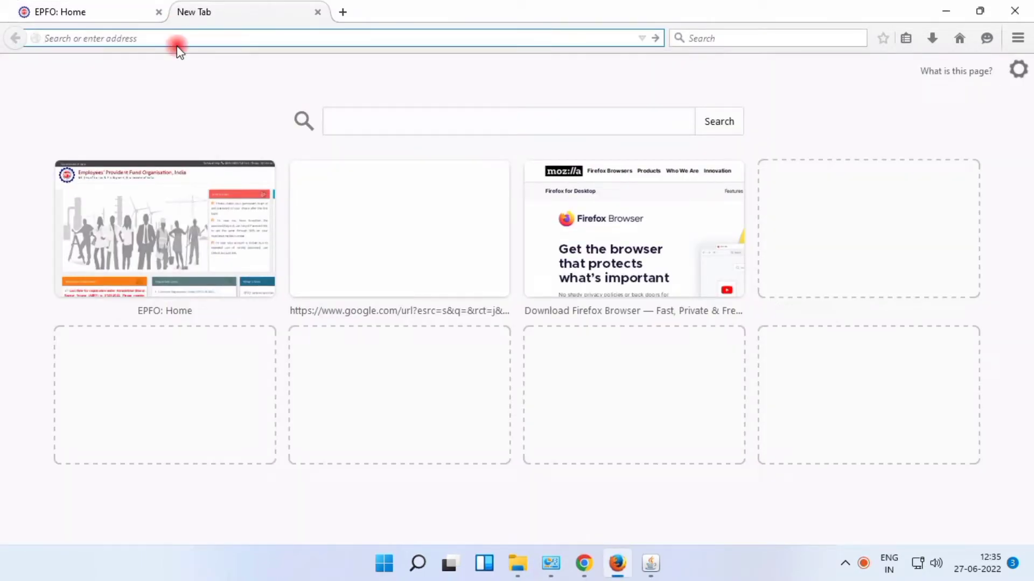
Step: Search for the eTenders portal, open it, and select its page address for copying
click(177, 33)
text(ete)
key(Return)
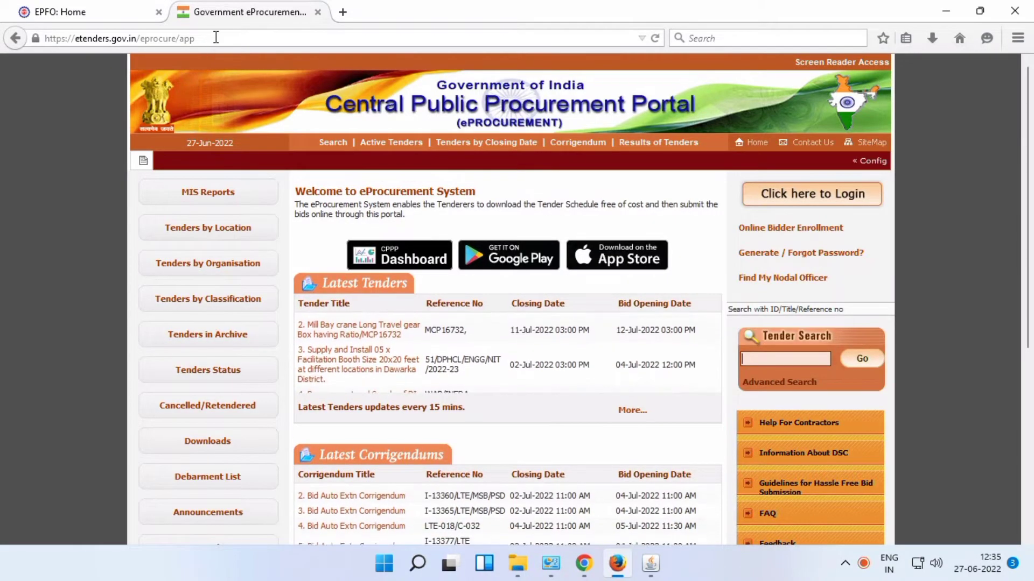
click(215, 36)
key(ctrl+c)
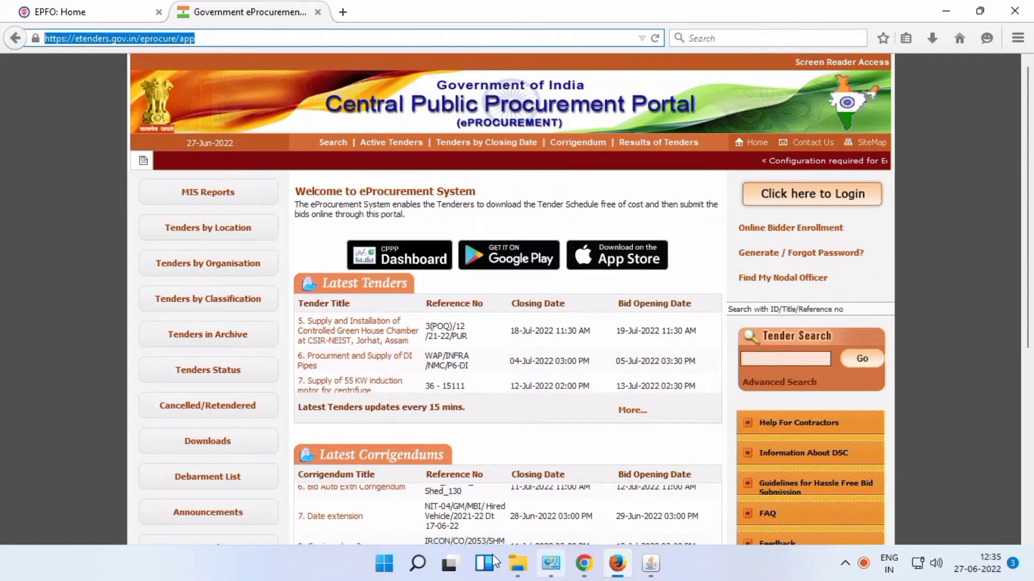
click(551, 563)
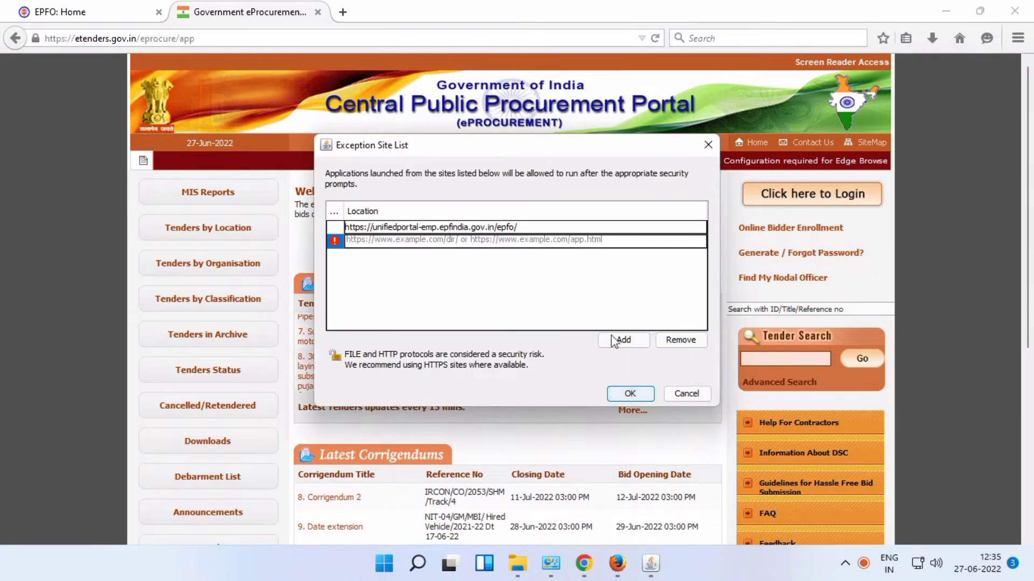
click(524, 237)
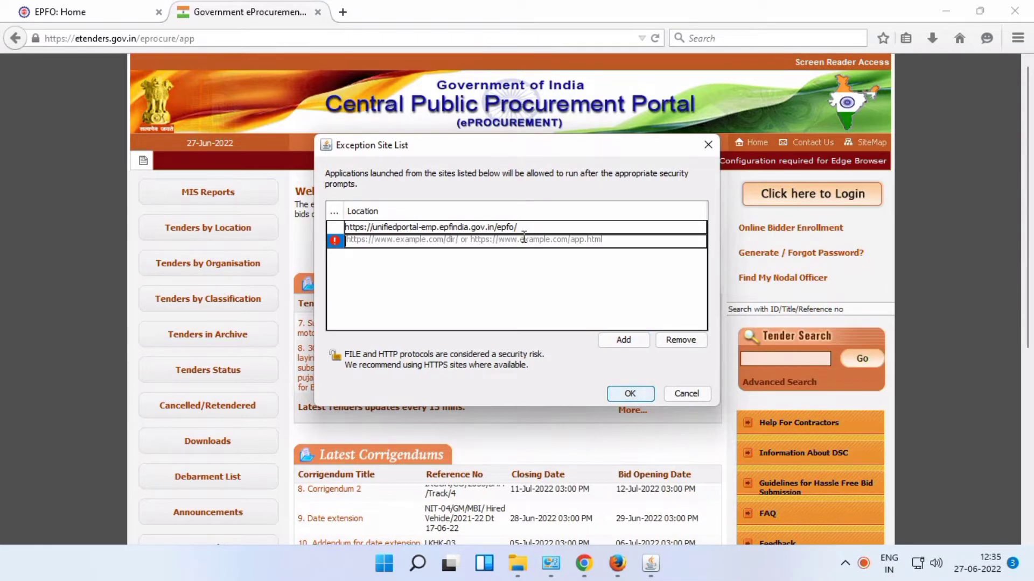
key(ctrl+v)
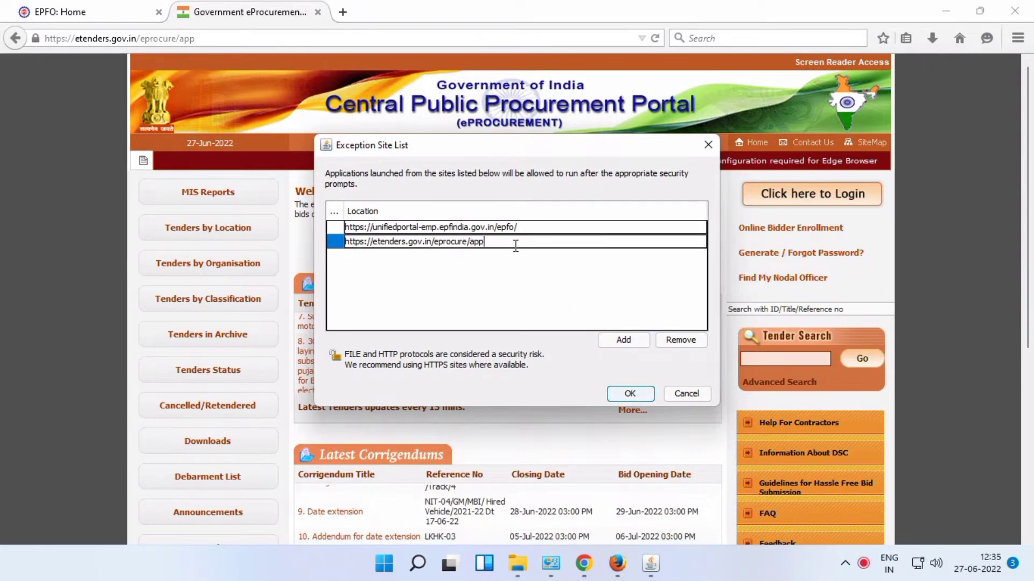
click(611, 340)
click(289, 16)
click(343, 12)
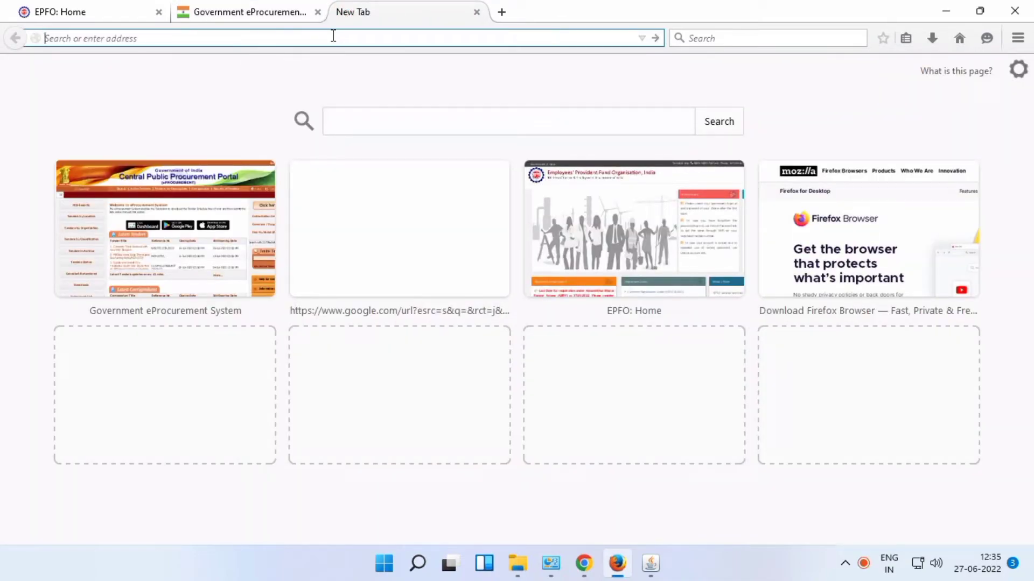
Step: Search 'railways tender' and open the IREPS e-procurement site
text(rail)
text(was tender)
key(Return)
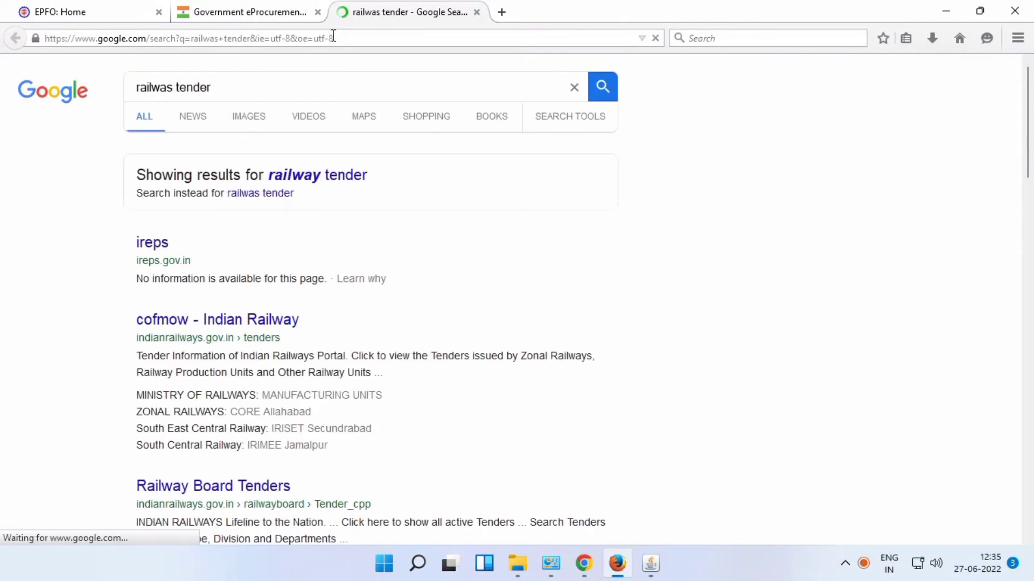
click(152, 244)
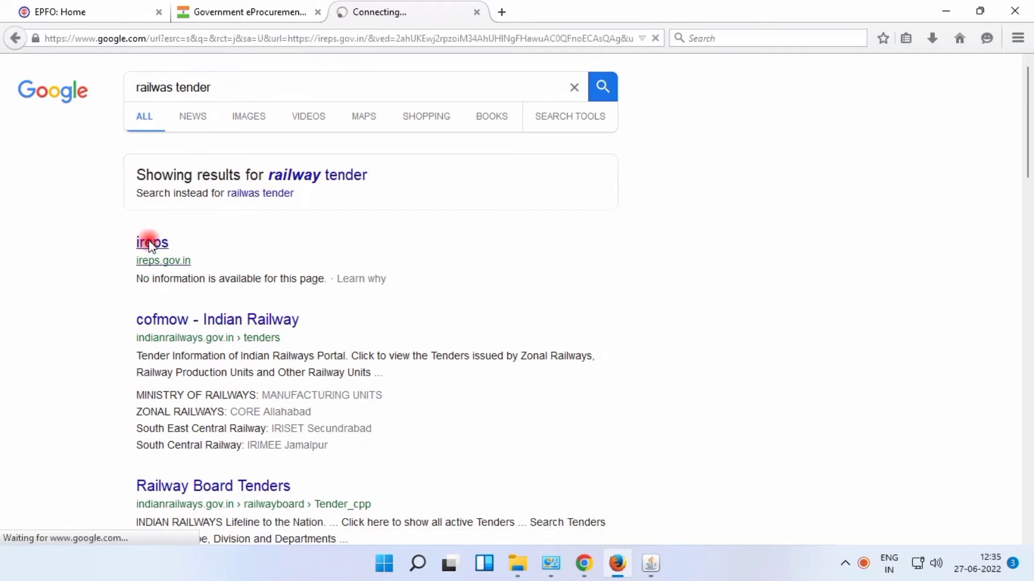
Step: In a new tab, search 'heavy electrical' to reach the BHEL website
click(502, 12)
text(heav)
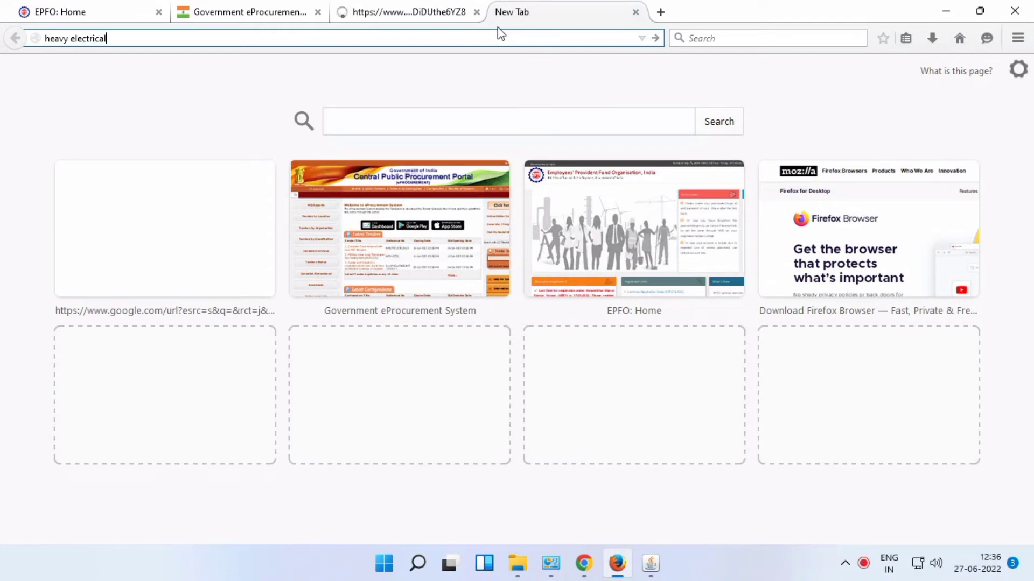
text(y electrical)
key(Return)
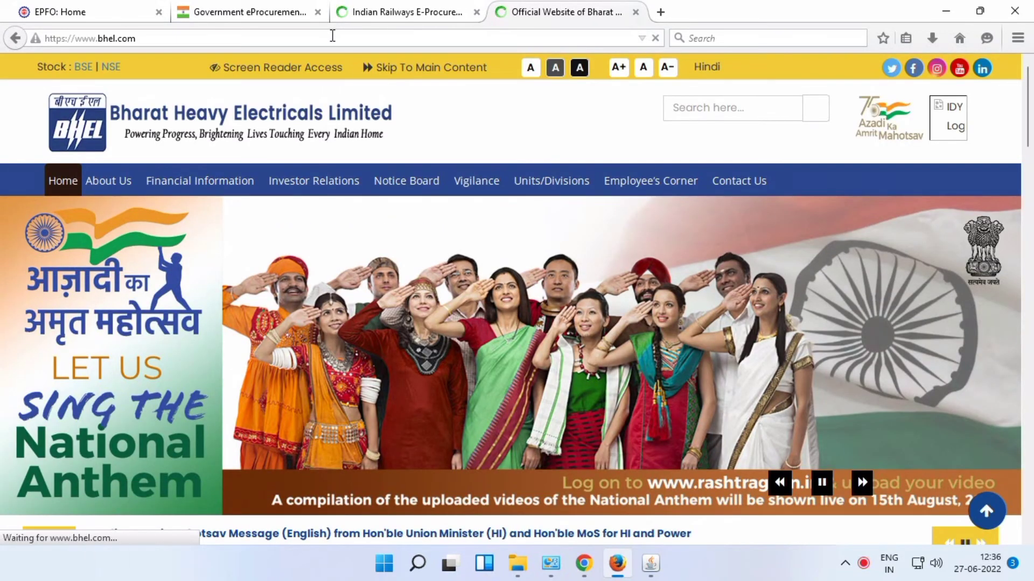
click(332, 36)
key(ctrl+c)
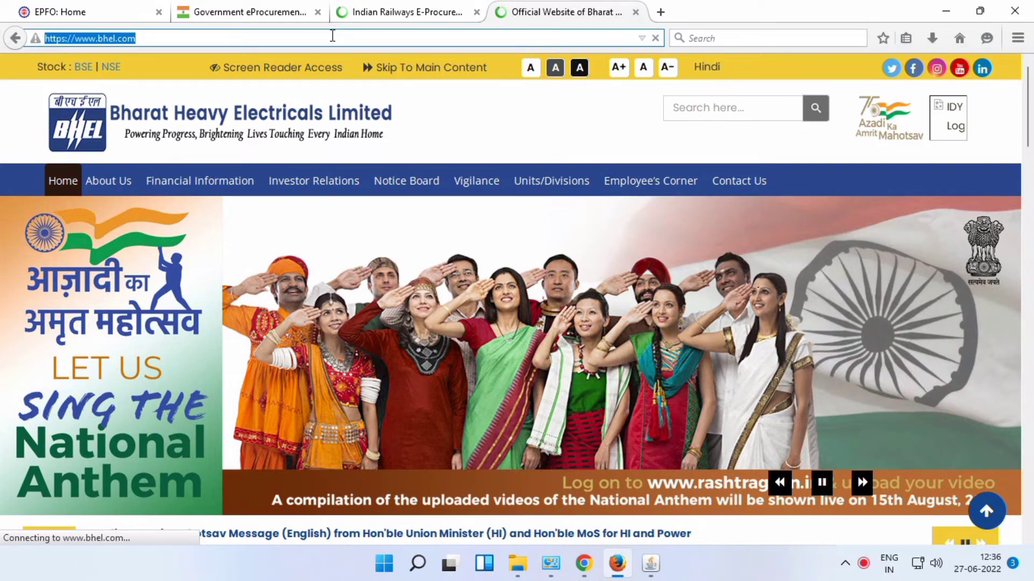
click(650, 563)
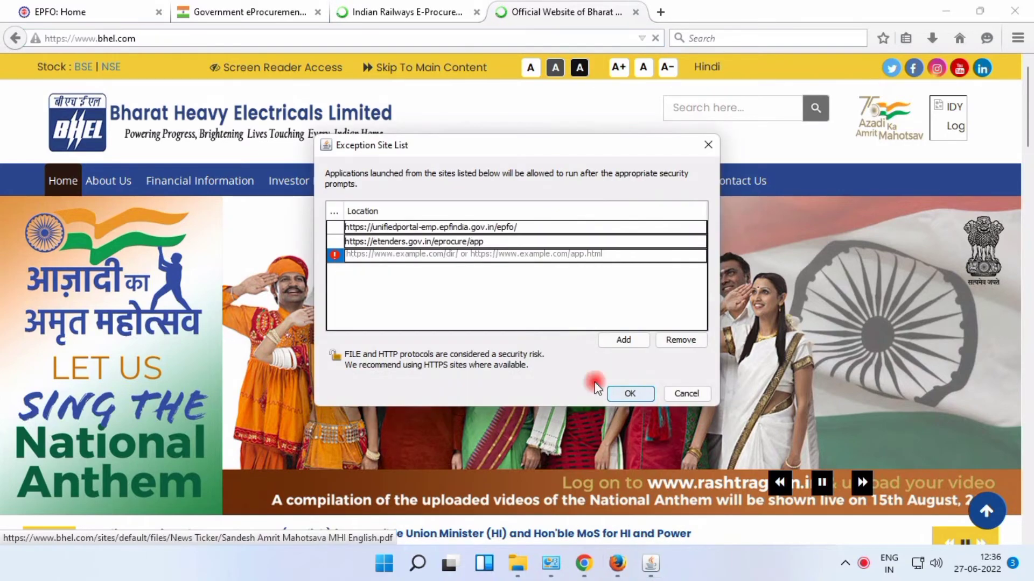
click(620, 345)
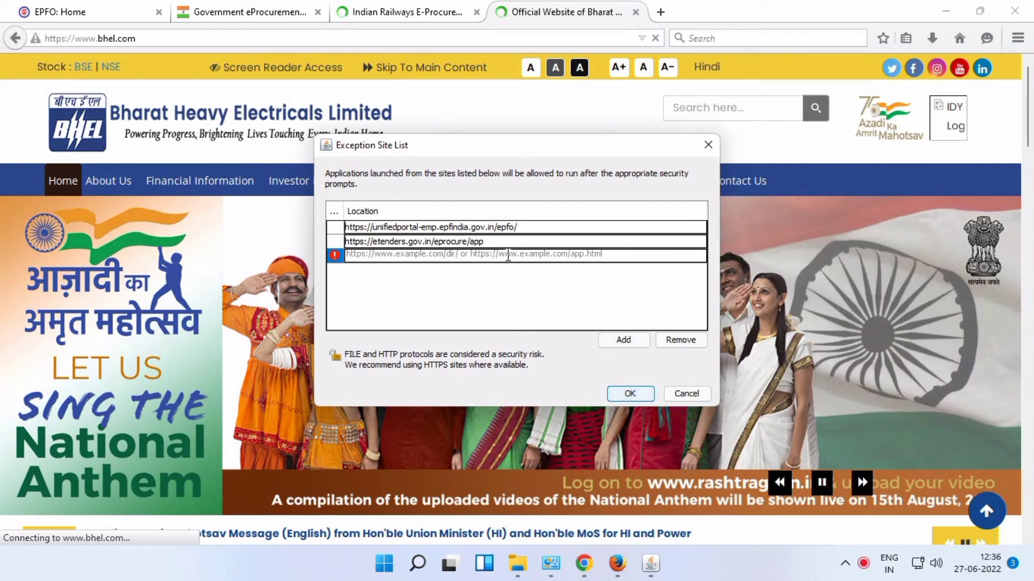
key(ctrl+v)
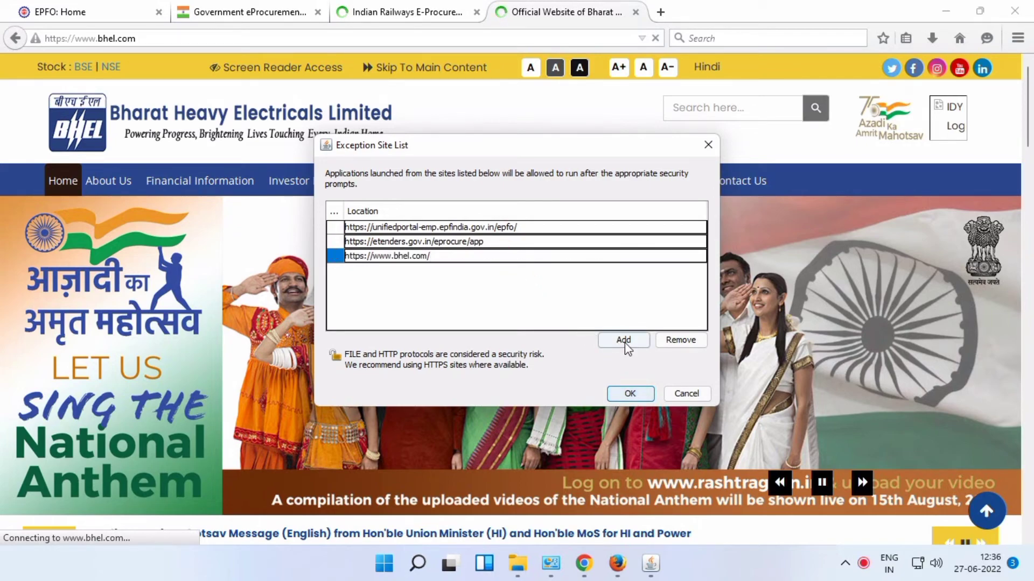
click(609, 338)
click(409, 10)
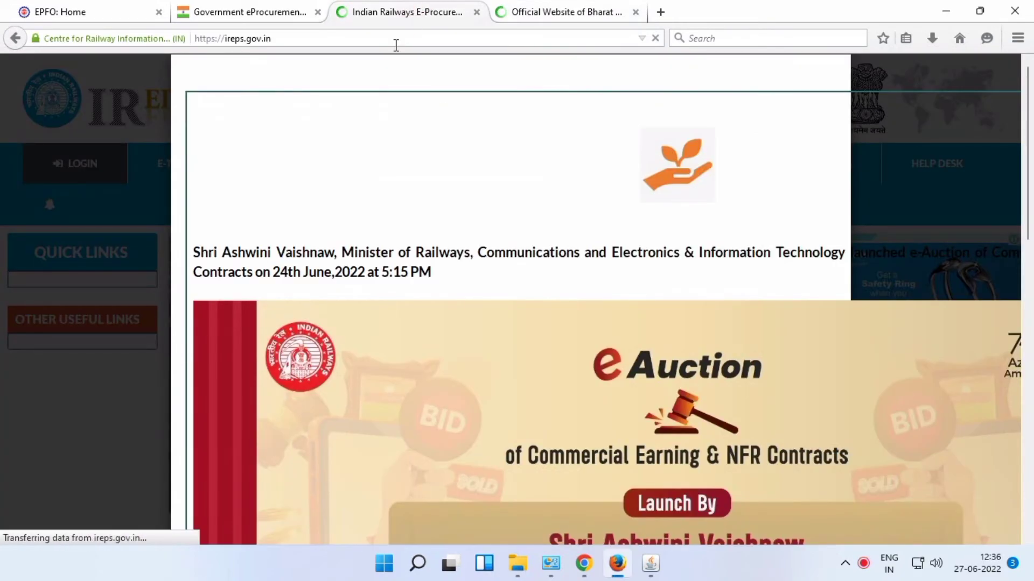
click(393, 38)
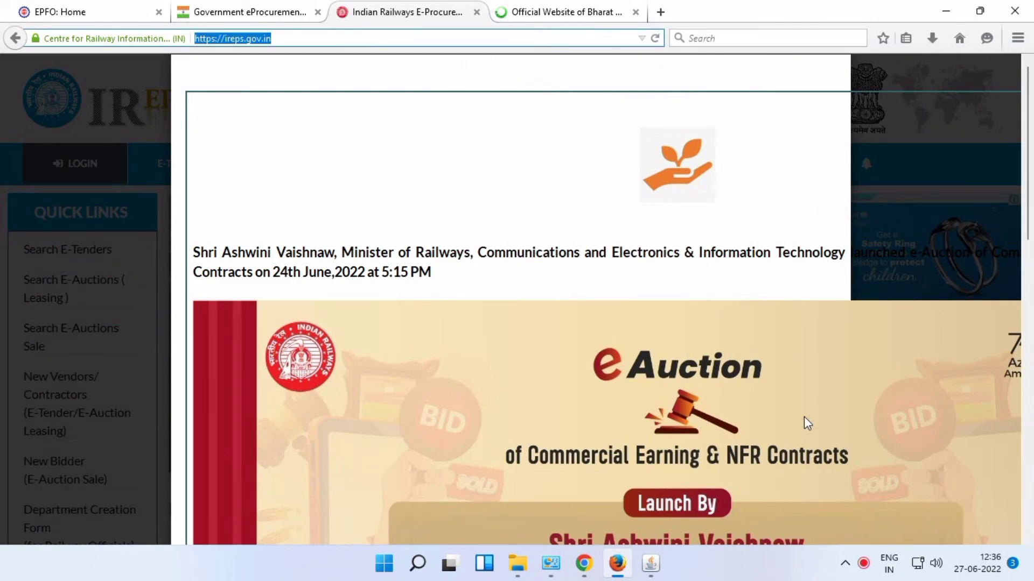
click(322, 37)
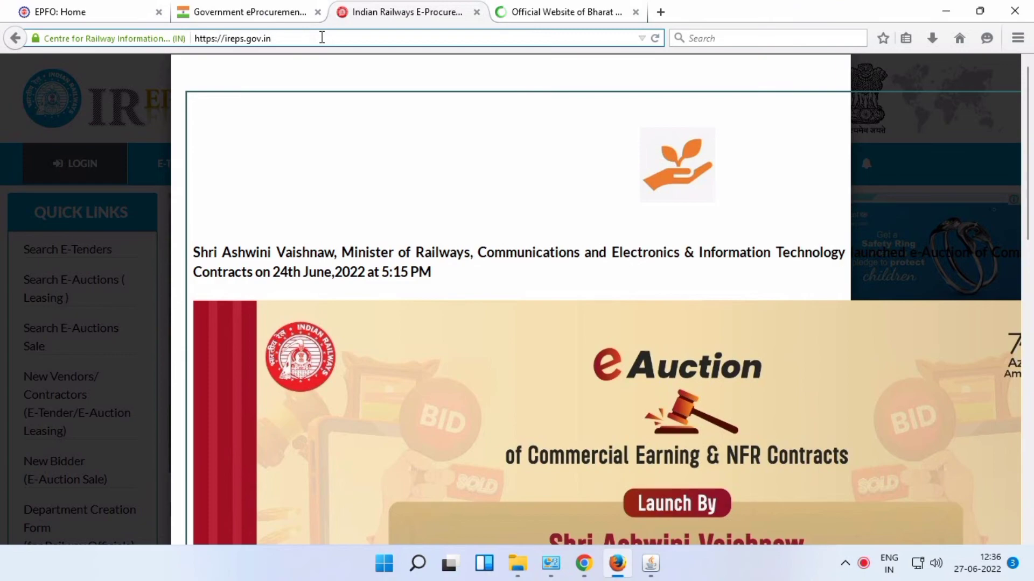
scroll(979, 383, down, 2)
click(979, 383)
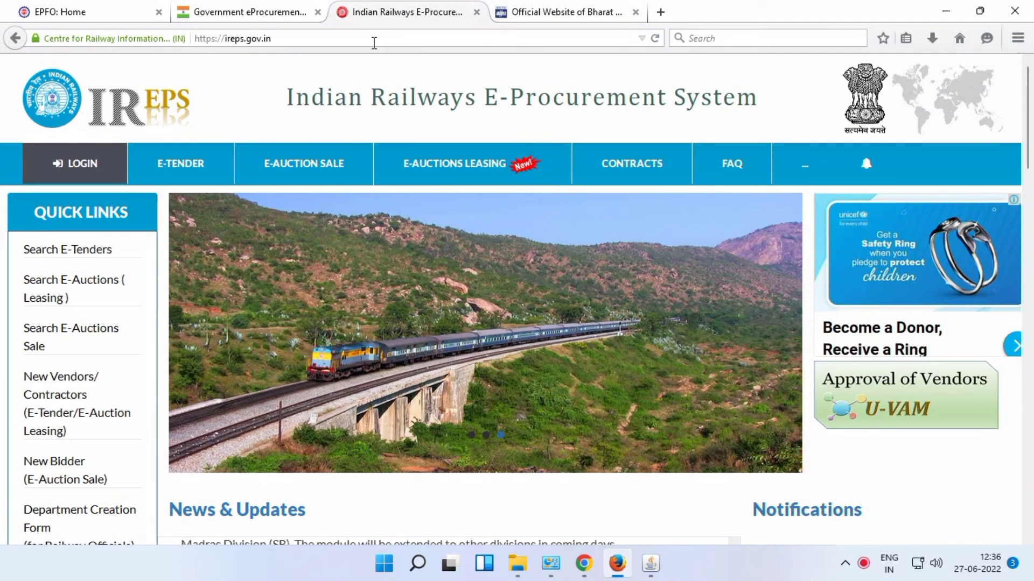
click(372, 39)
key(ctrl+c)
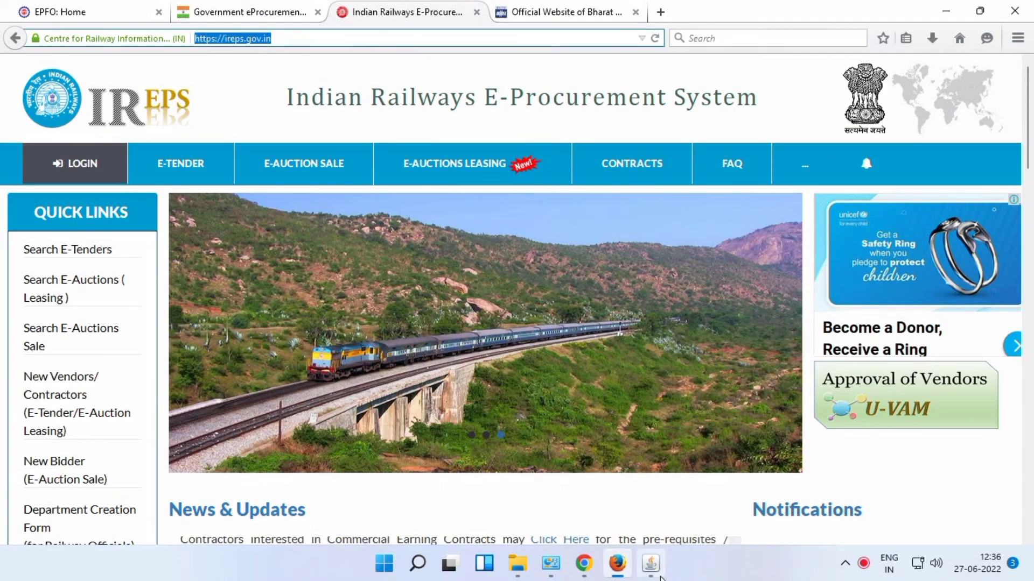
click(650, 563)
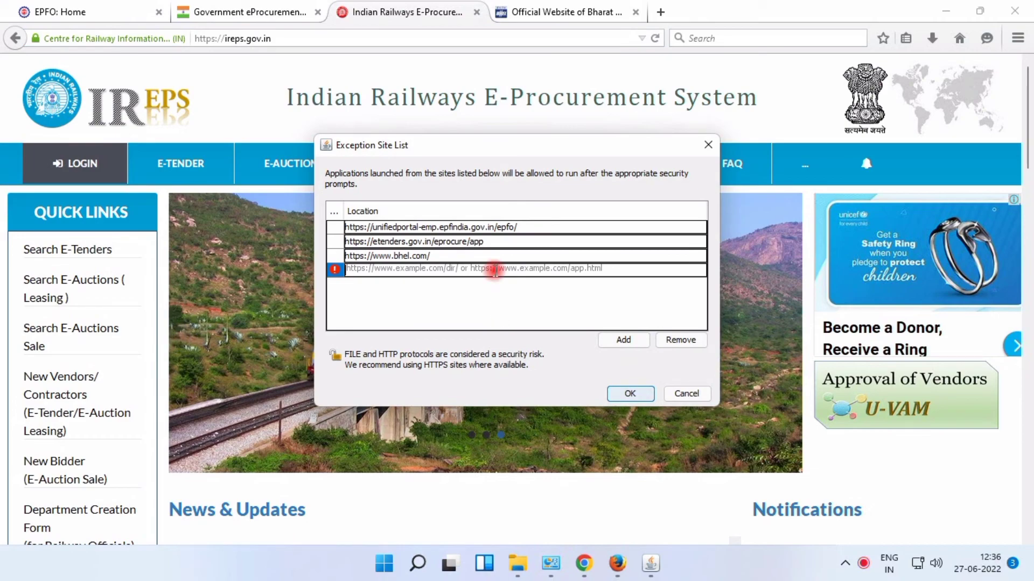
key(ctrl+v)
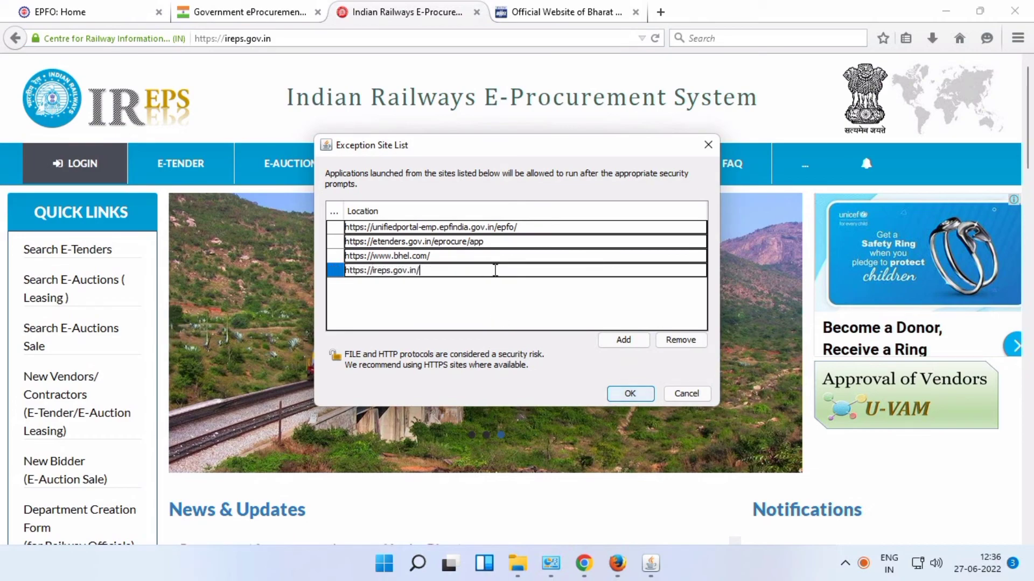
click(624, 340)
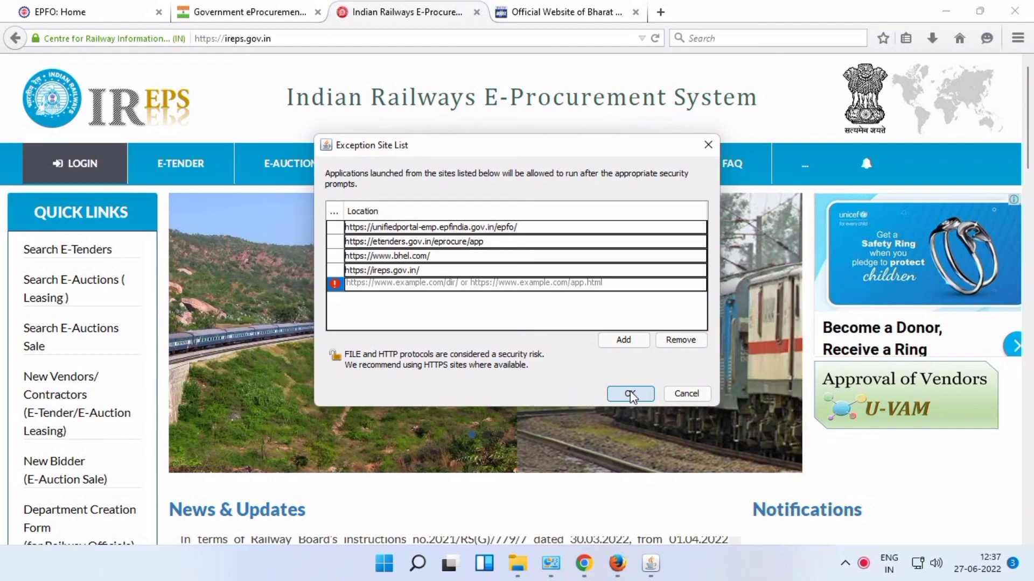
Step: Save the Exception Site List and close the Java Control Panel with OK
click(619, 395)
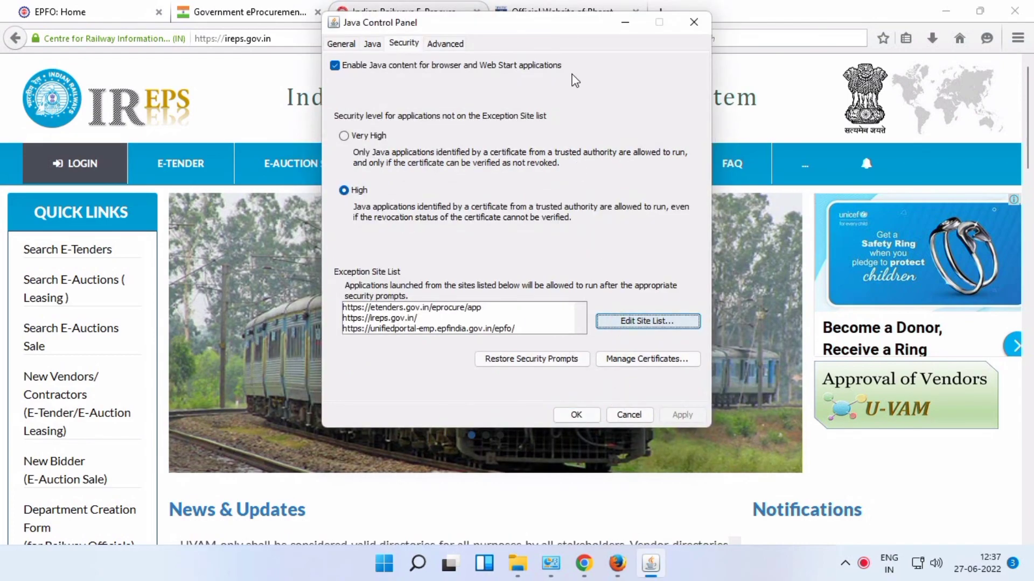
click(574, 415)
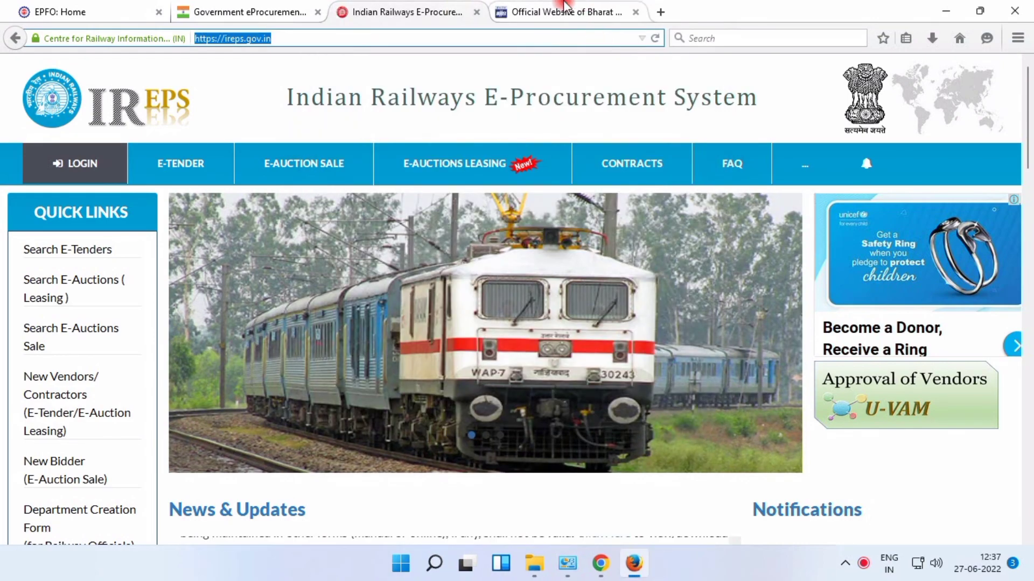
click(560, 11)
click(429, 12)
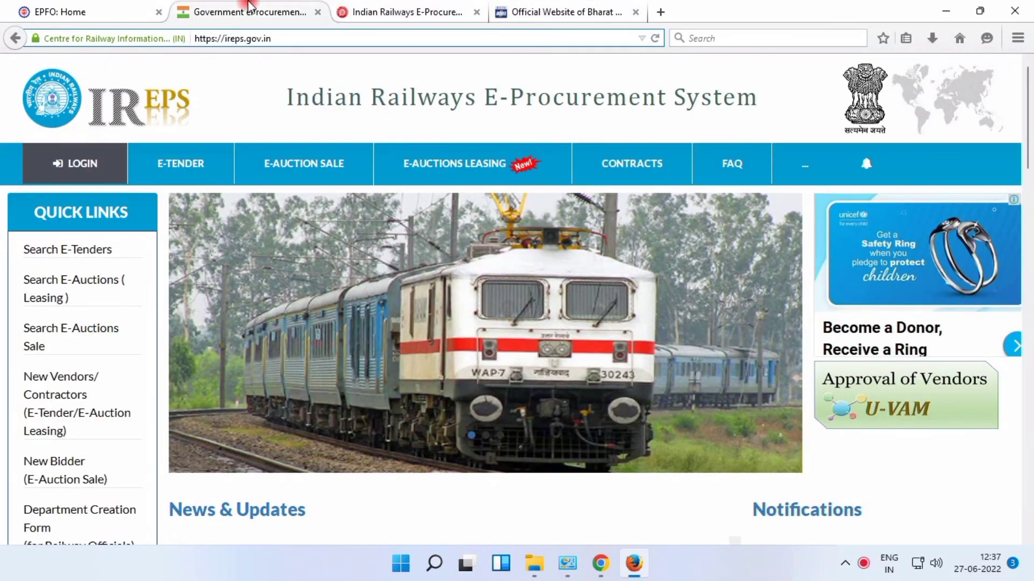